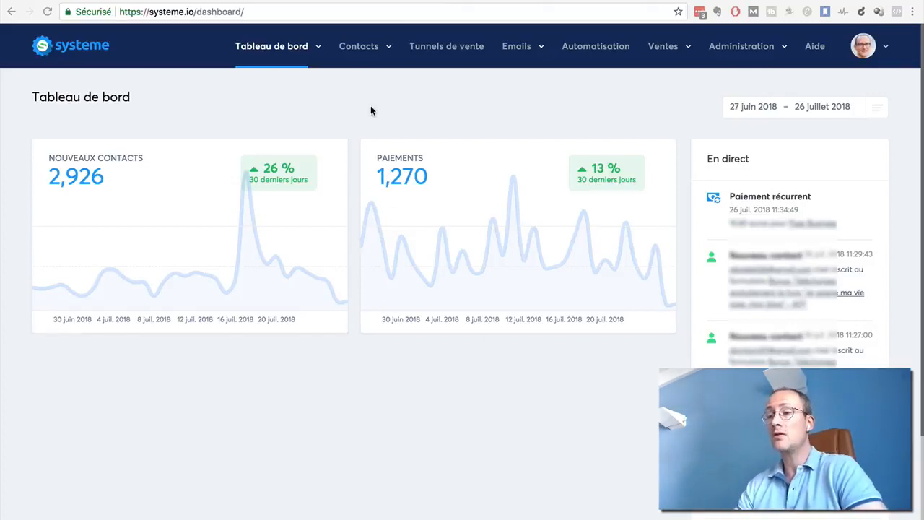
- Create a new sales funnel named "Page de capture" with the "Construisez votre audience" type
left_click(445, 50)
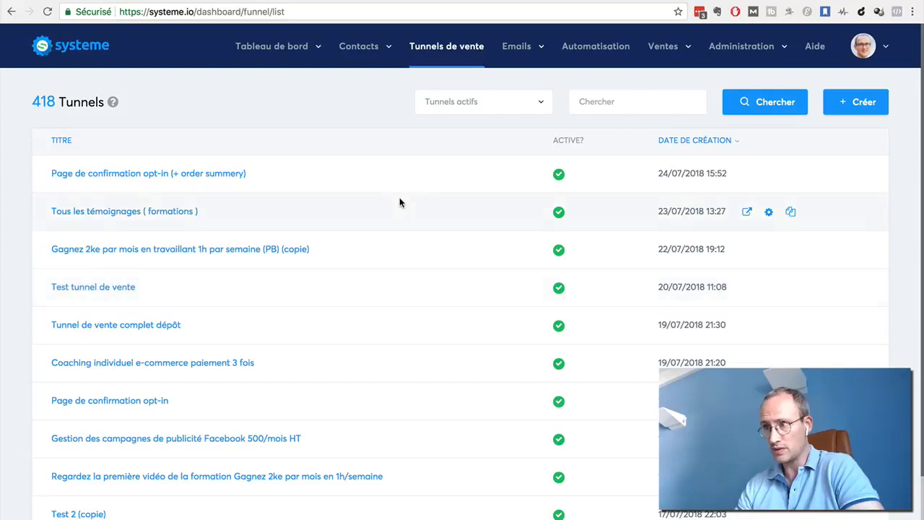
left_click(879, 103)
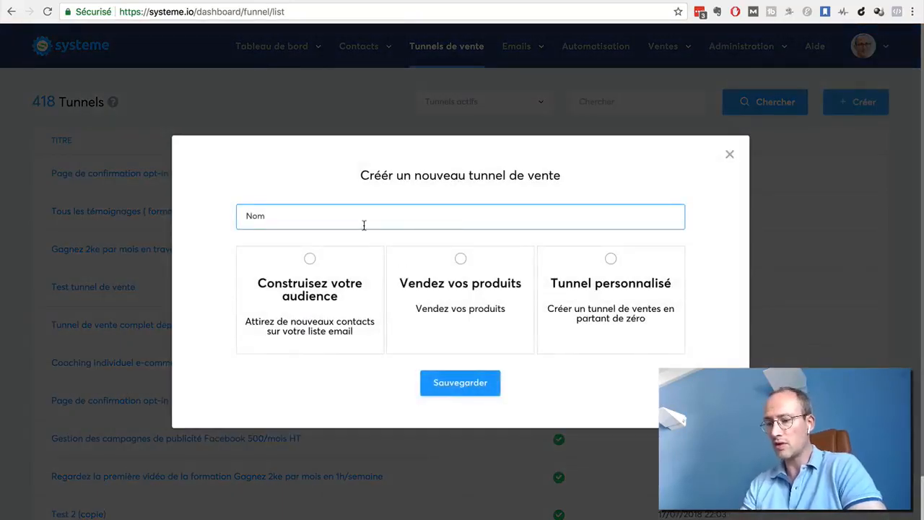
type("Page de")
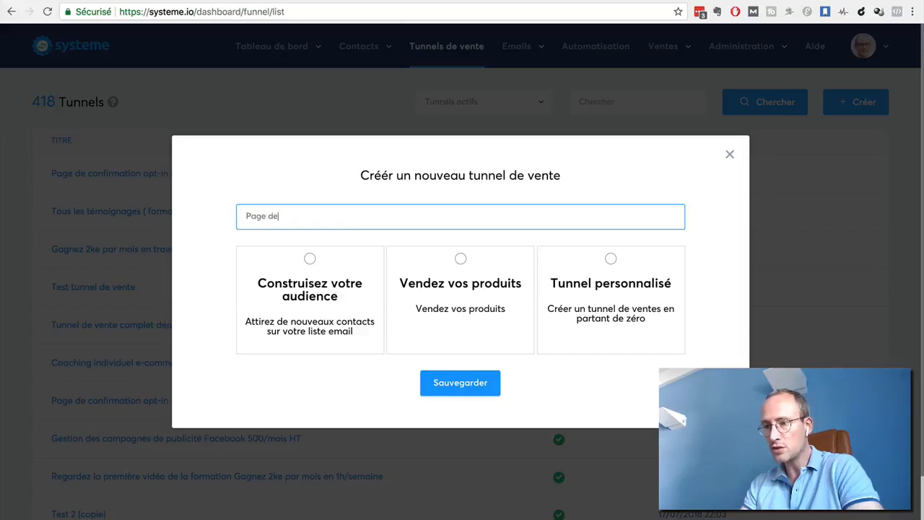
type(" capture")
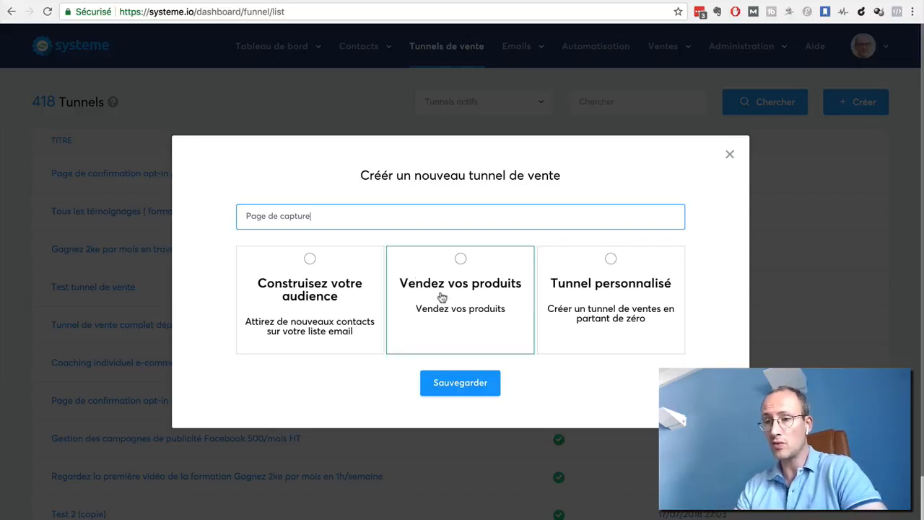
left_click(310, 259)
left_click(455, 384)
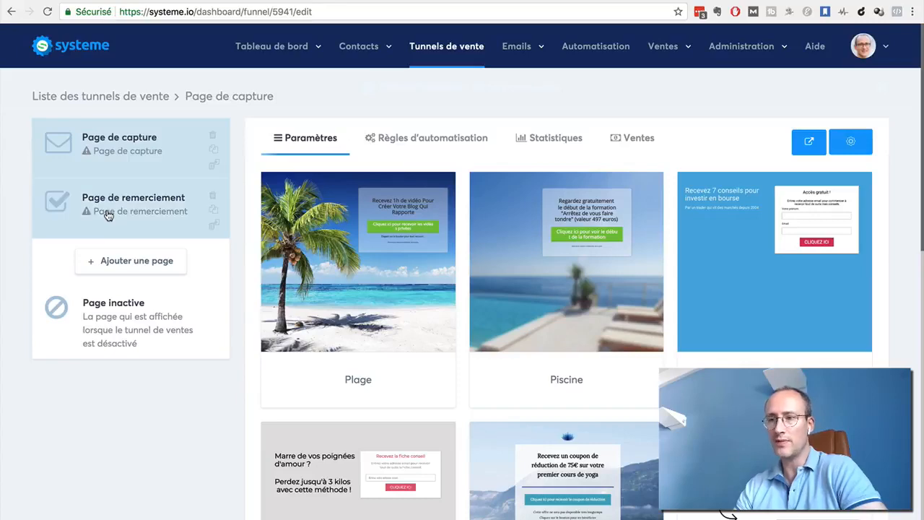
- Browse the capture page templates and select the systeme.io affiliate programme template for the capture page
scroll(897, 260, "down", 5)
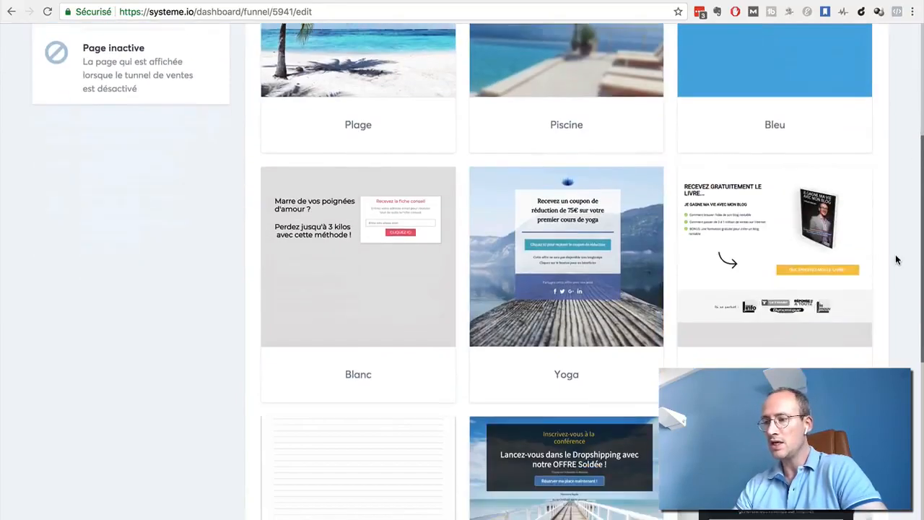
scroll(896, 260, "down", 3)
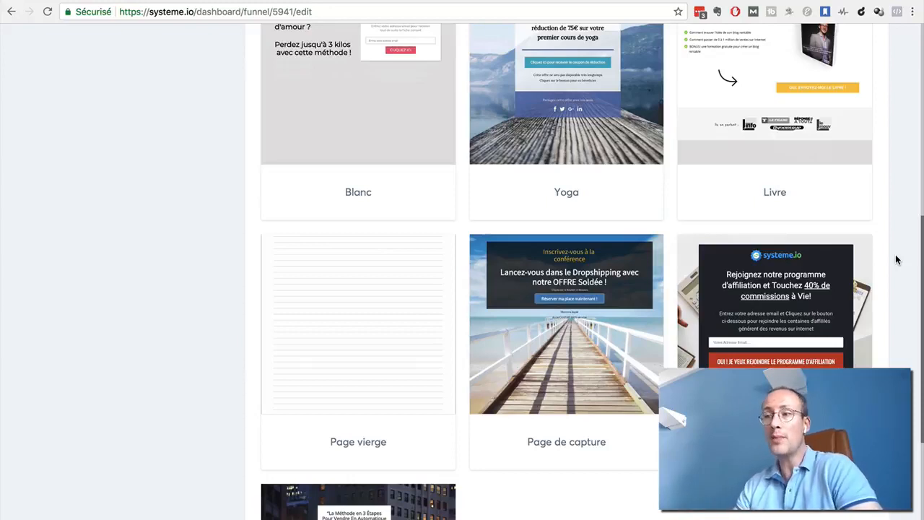
scroll(897, 260, "down", 2)
scroll(896, 260, "up", 1)
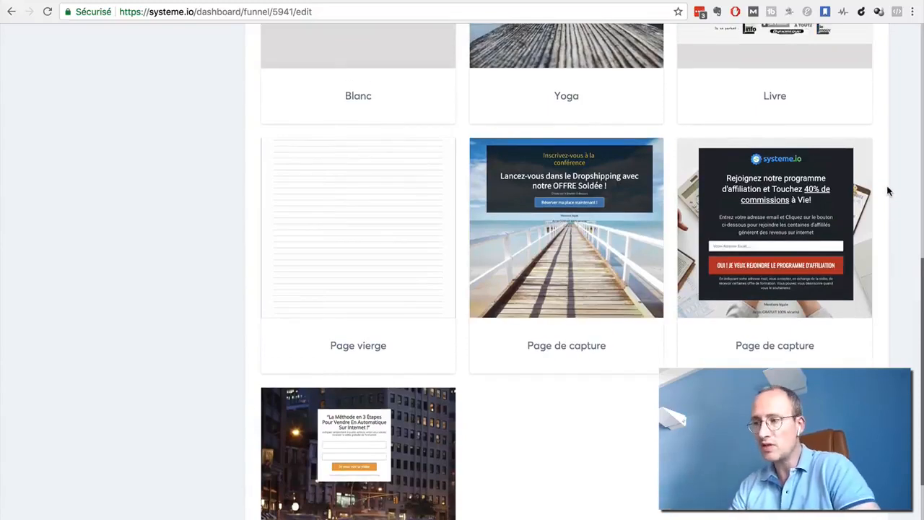
scroll(887, 190, "up", 6)
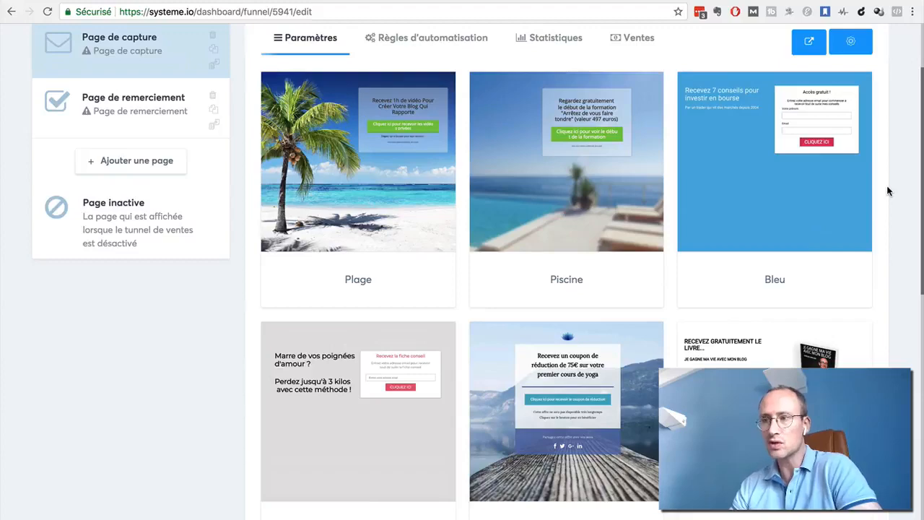
scroll(888, 191, "down", 5)
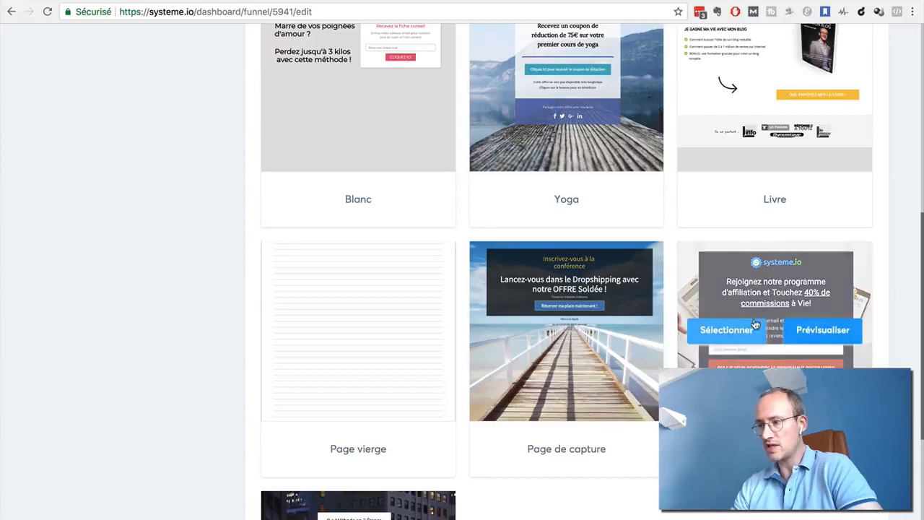
left_click(720, 331)
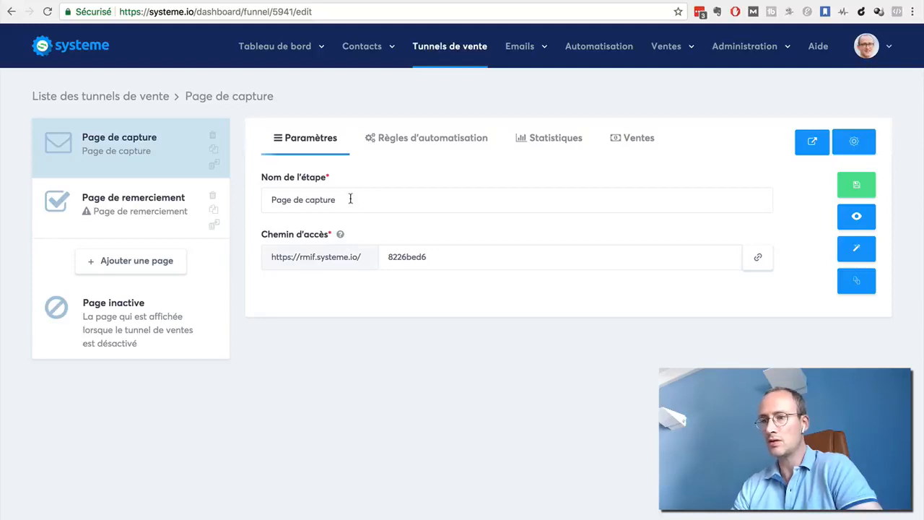
- Try to rename the capture page step as "Guide gratuit", preview the page and return to the step's settings
left_click_drag(350, 200, 247, 200)
type("Guide gratuit")
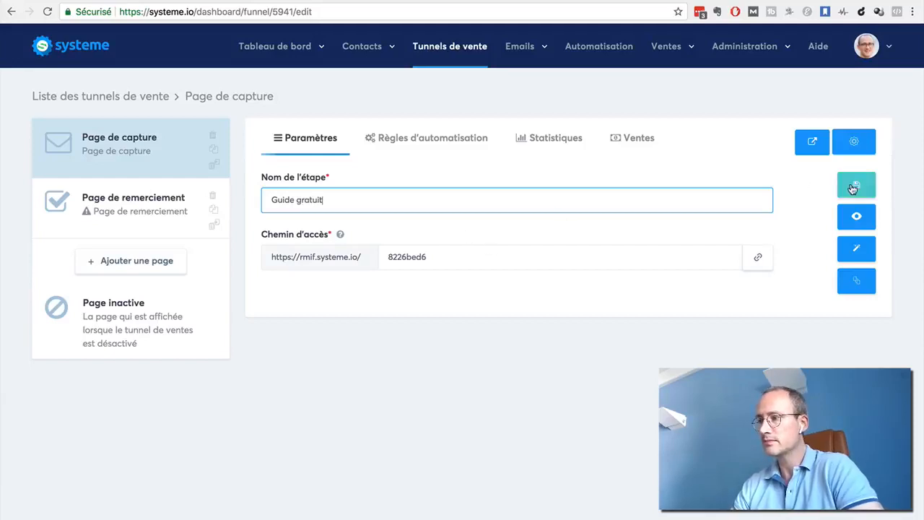
left_click(855, 217)
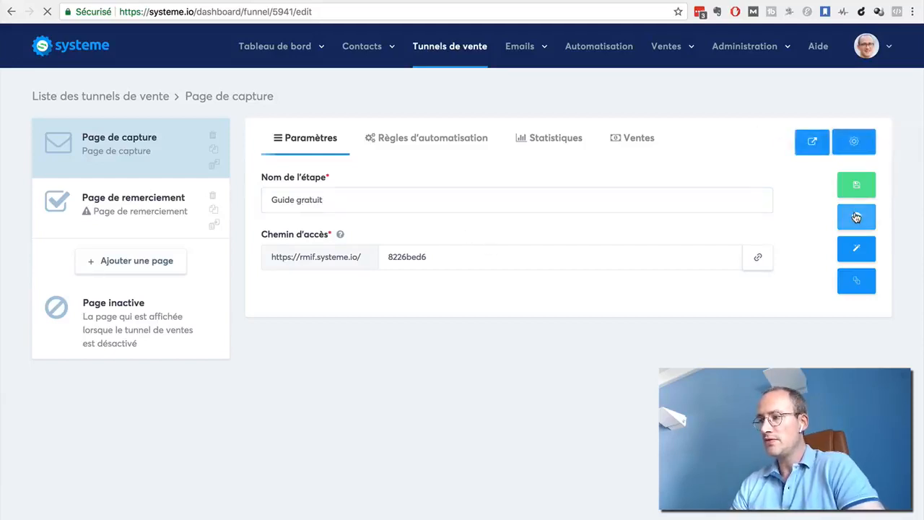
left_click(11, 12)
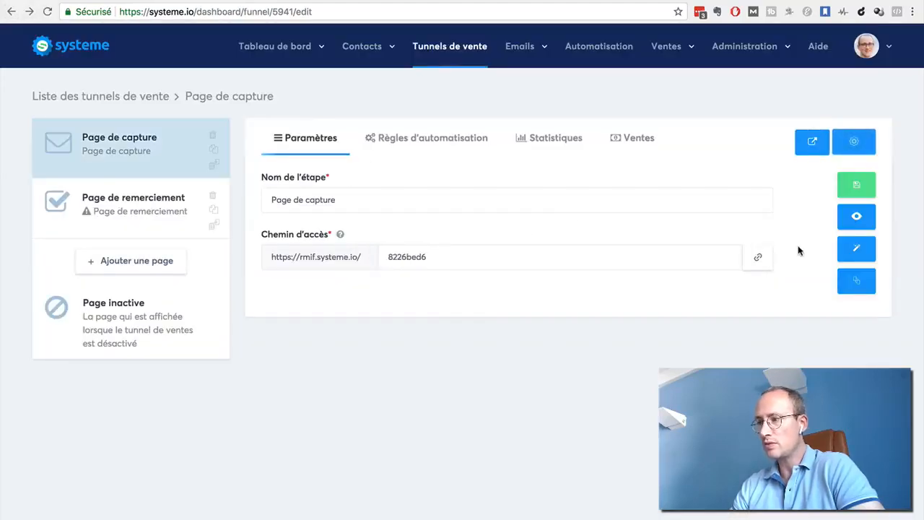
- Open the capture page in the page editor and look over its heading, form and button
left_click(856, 252)
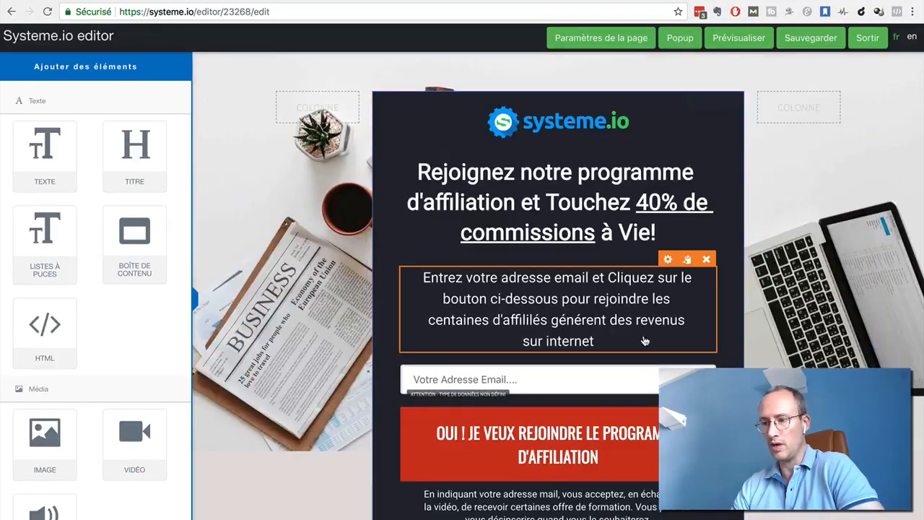
left_click(599, 230)
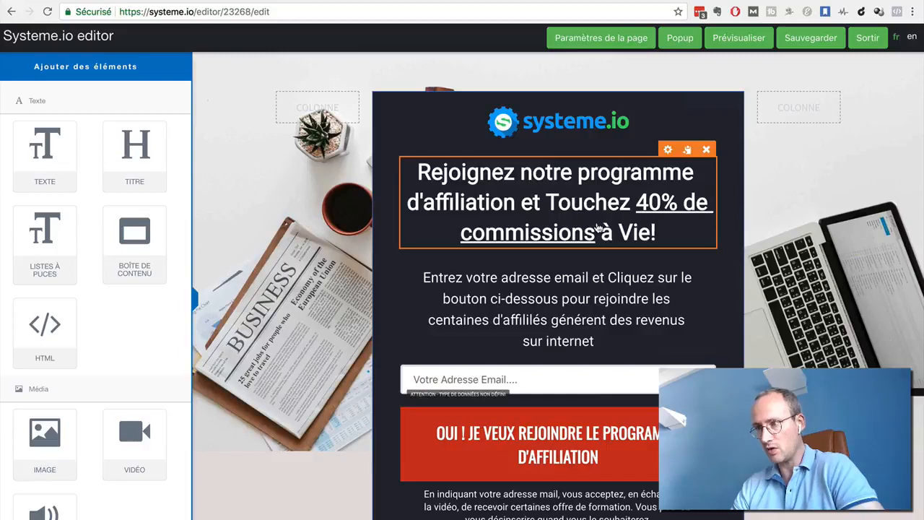
scroll(282, 329, "down", 2)
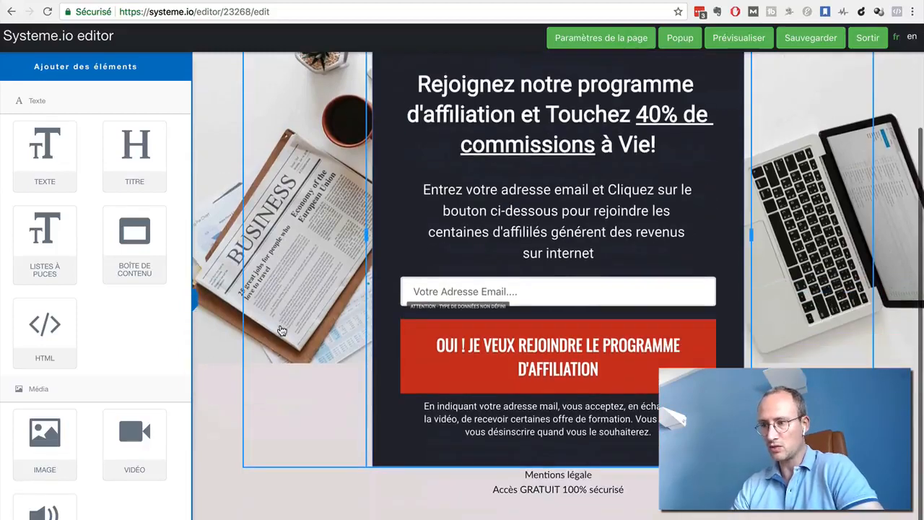
scroll(282, 331, "up", 2)
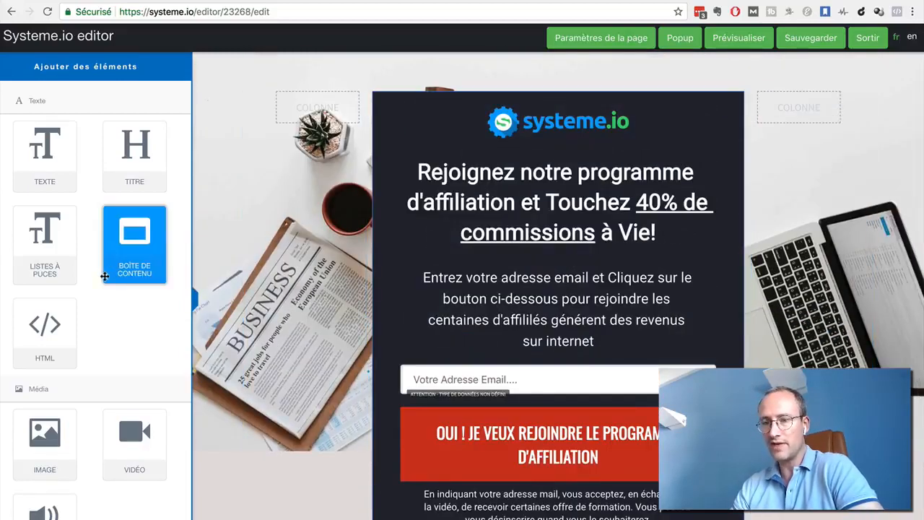
- Insert a video element below the capture page's heading and set its top margin to 16
scroll(93, 385, "down", 1)
left_click_drag(135, 365, 528, 248)
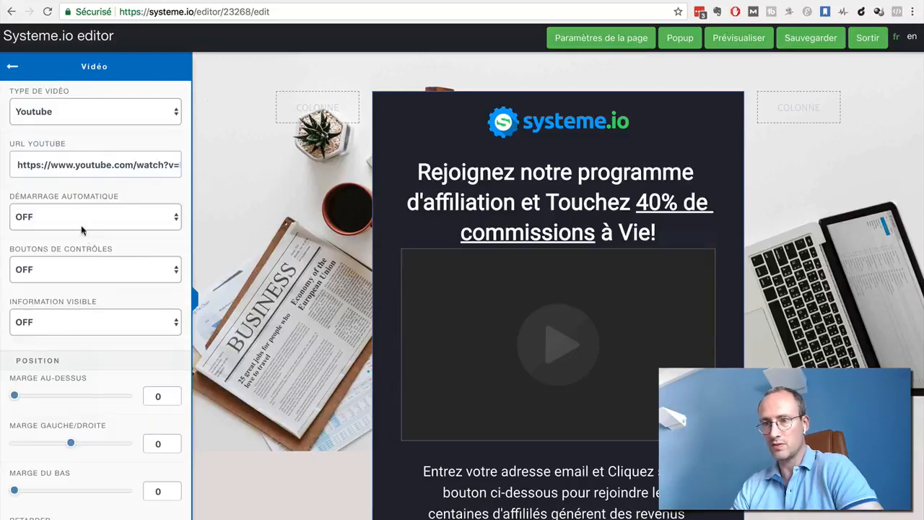
left_click_drag(15, 396, 23, 397)
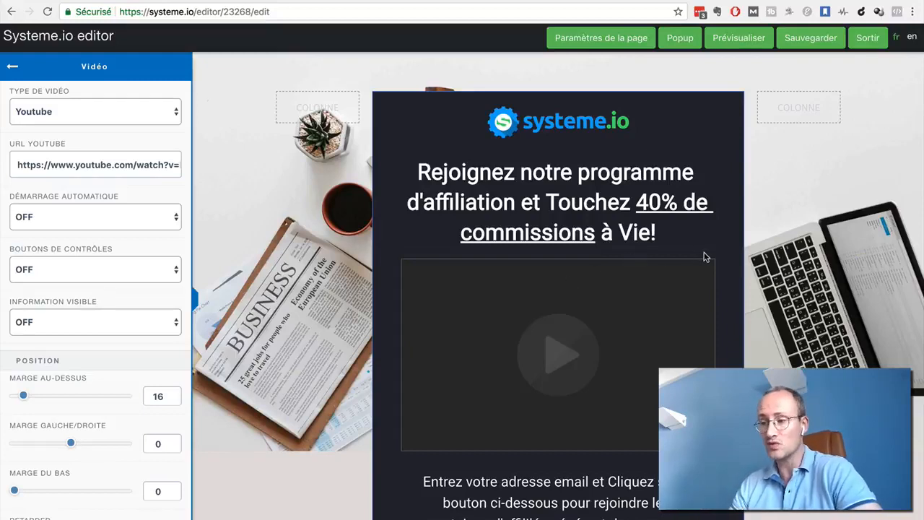
- Delete the video element below the capture page's heading
left_click(619, 303)
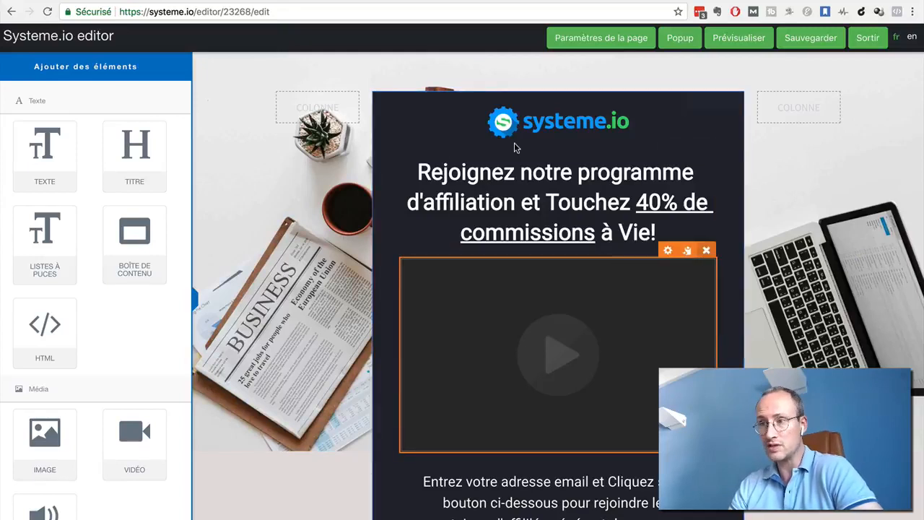
left_click(705, 250)
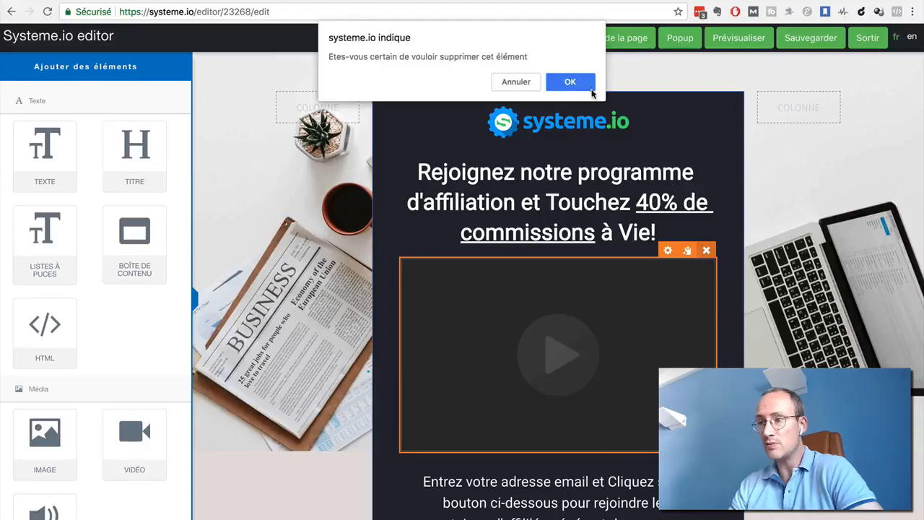
left_click(580, 81)
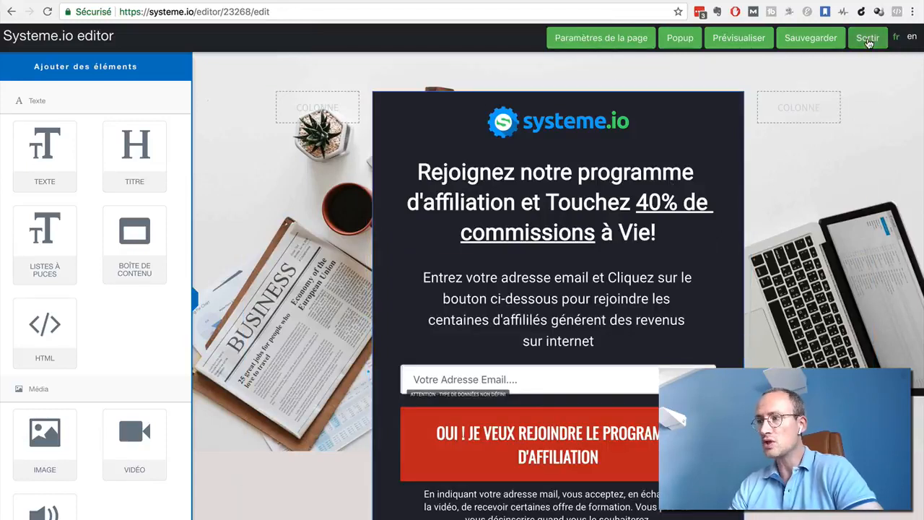
- Save the capture page and exit the editor to the funnel's settings
left_click(816, 40)
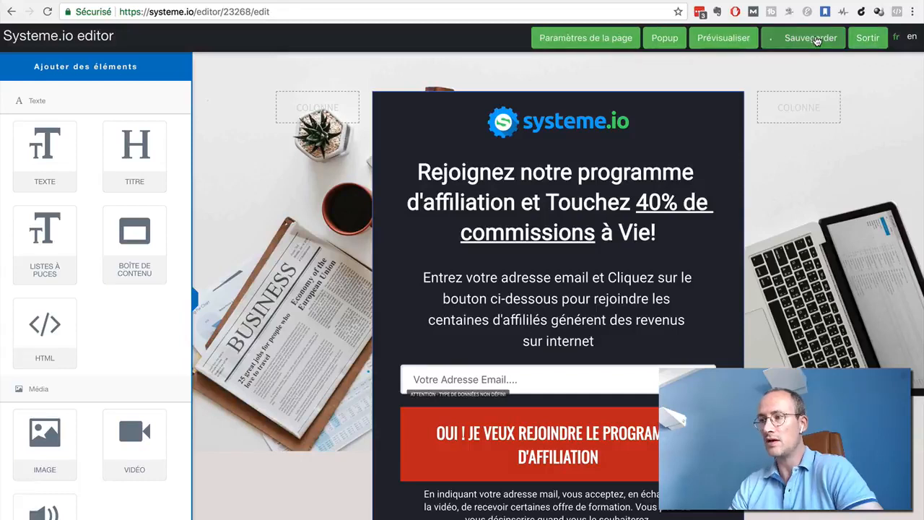
left_click(867, 38)
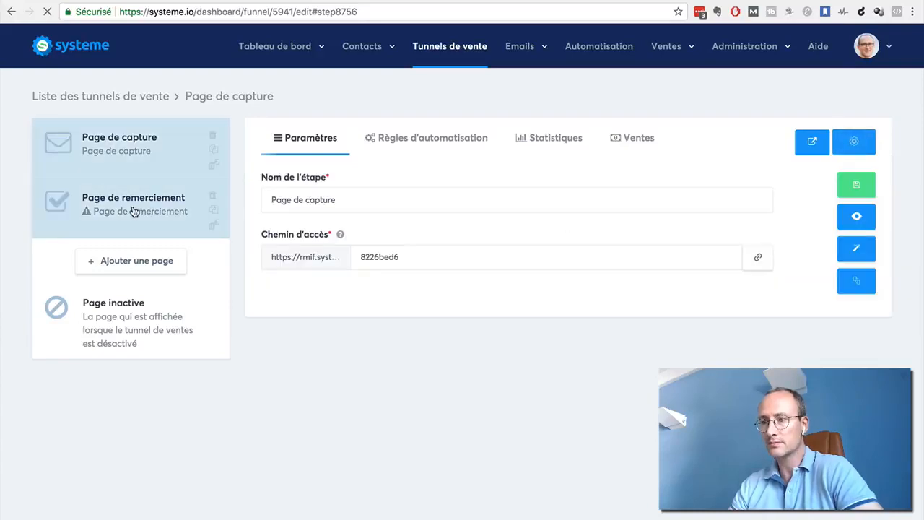
- Select the "Page de confirmation opt-in" template for the funnel's "Page de remerciement" step
left_click(134, 210)
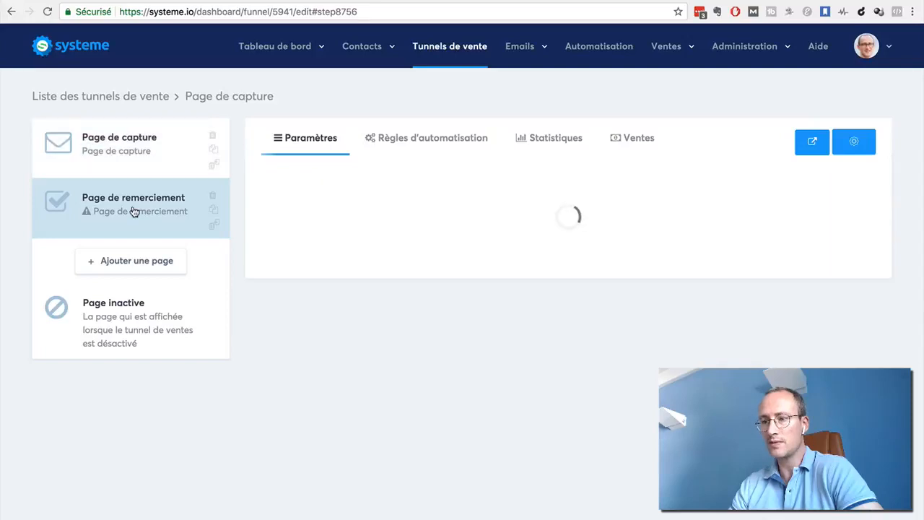
mouse_move(355, 287)
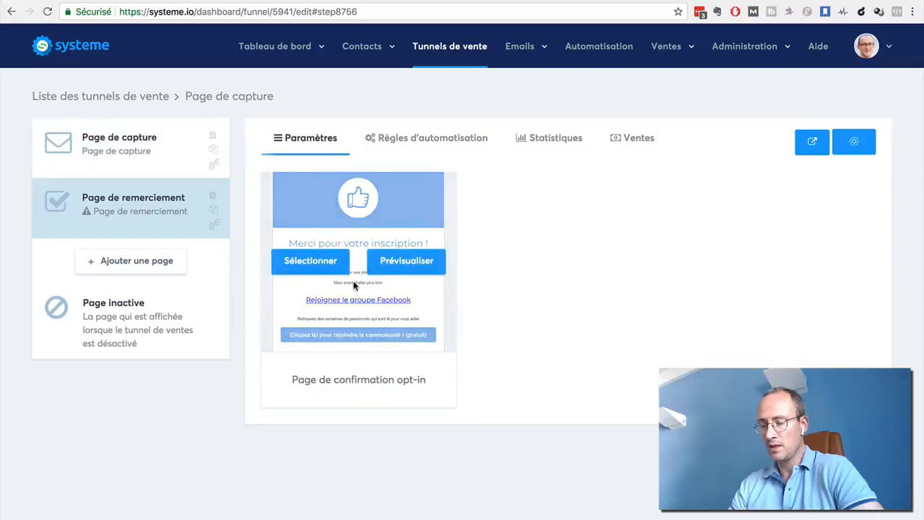
left_click(318, 269)
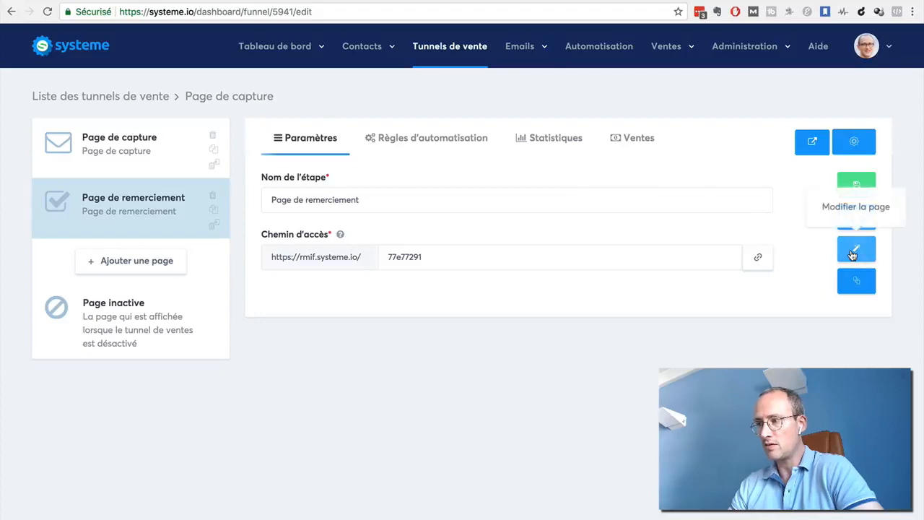
- Open the thank-you page in the editor and delete the sentence "Vous allez recevoir vos identifiants par email"
left_click(851, 254)
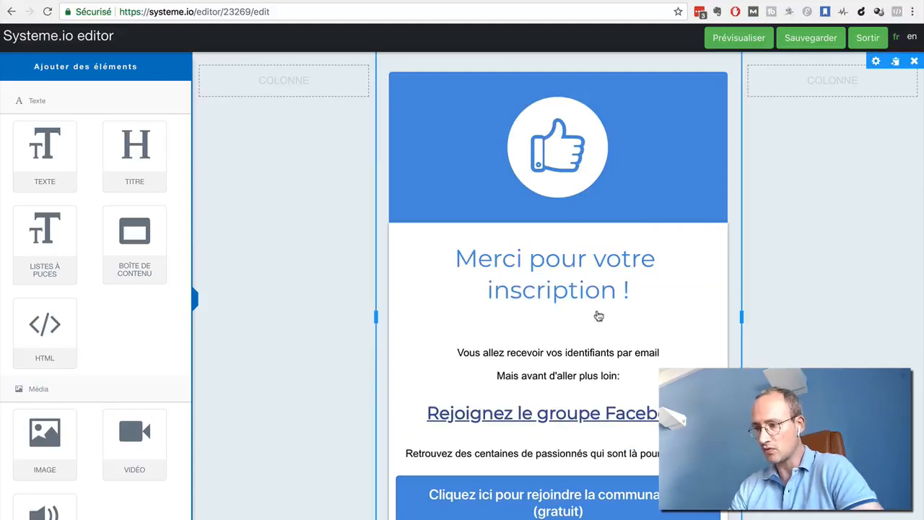
left_click(594, 299)
left_click(782, 335)
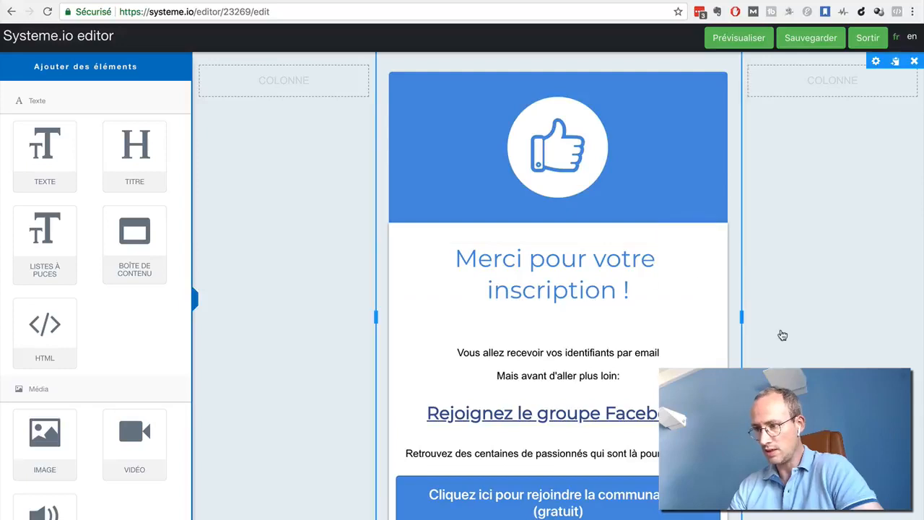
scroll(782, 335, "down", 1)
scroll(782, 335, "up", 1)
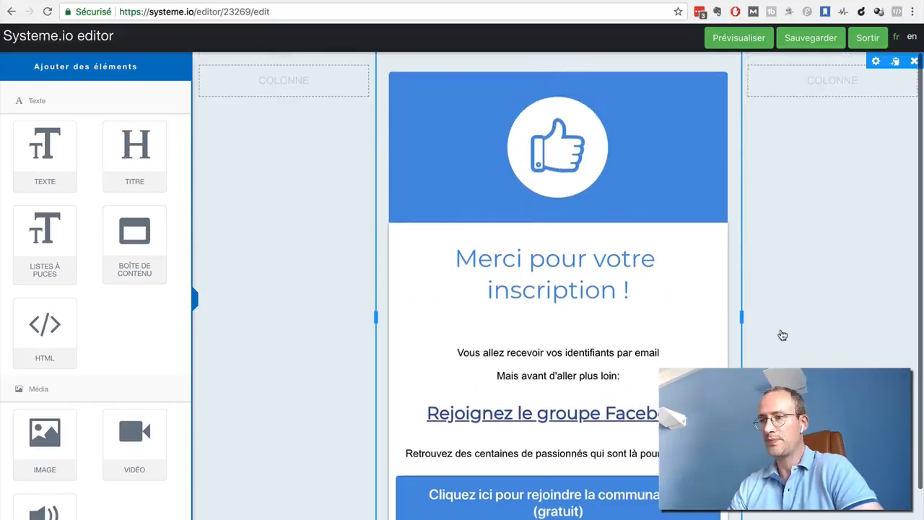
left_click(607, 336)
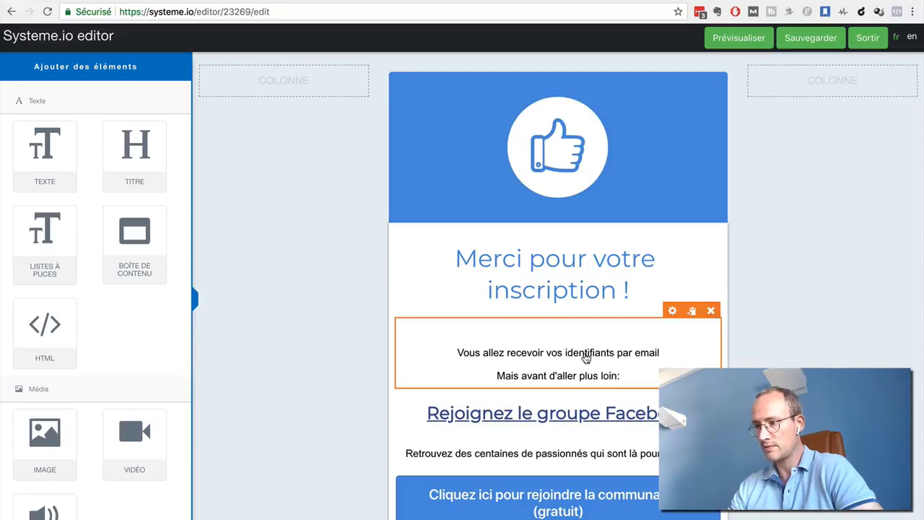
left_click(458, 352)
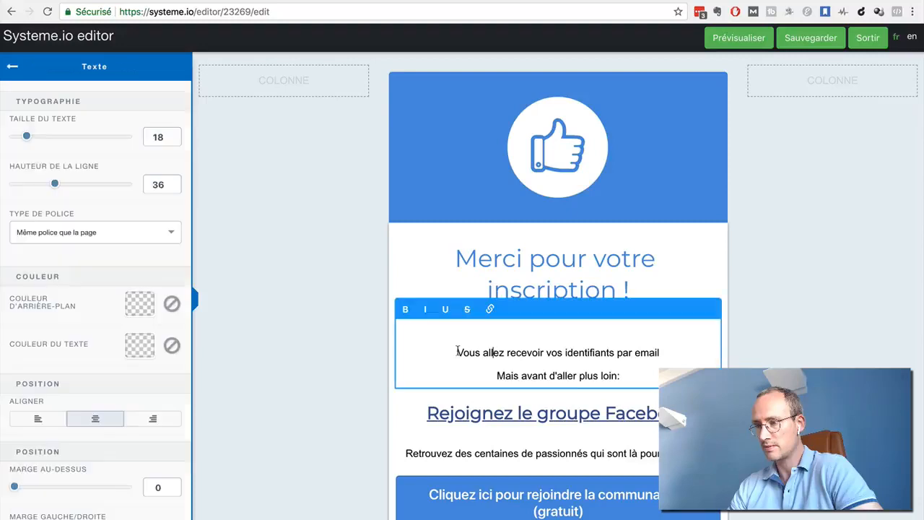
left_click_drag(457, 352, 665, 353)
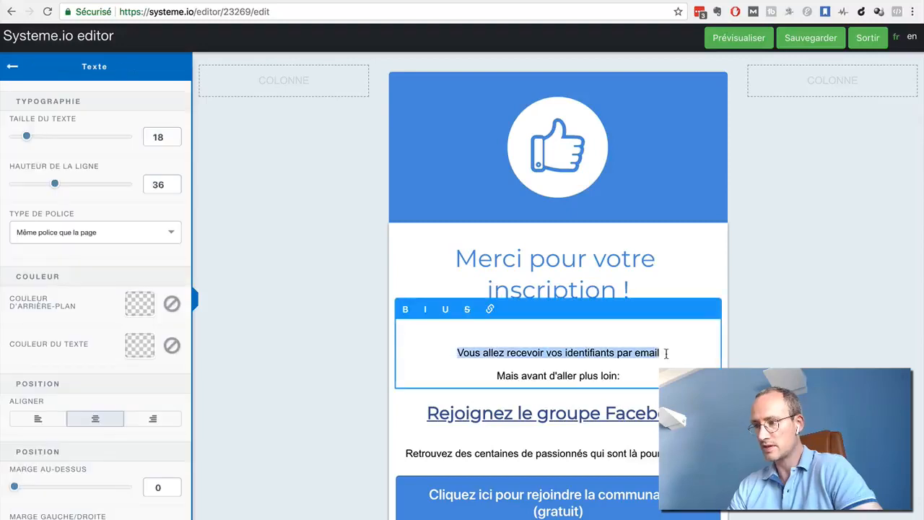
key("BackSpace")
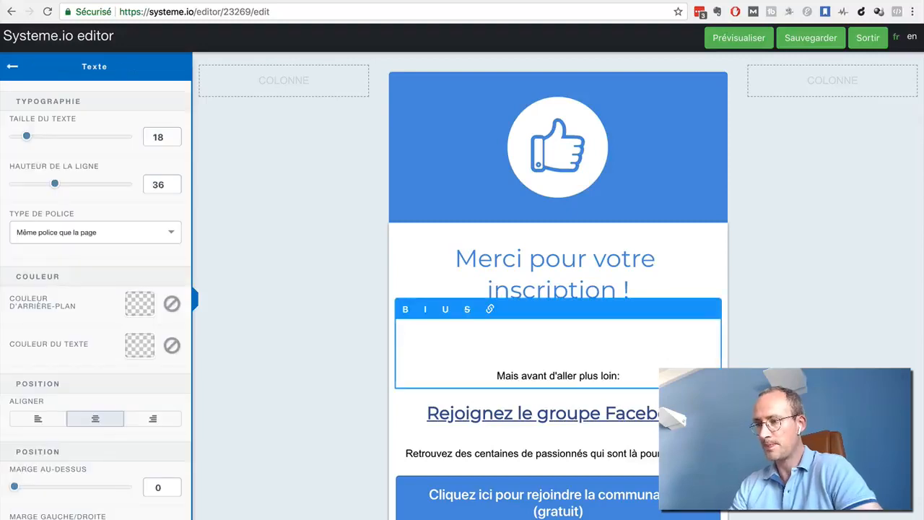
- Remove an empty line above "Mais avant d'aller plus loin:" on the thank-you page and save the page
key("BackSpace")
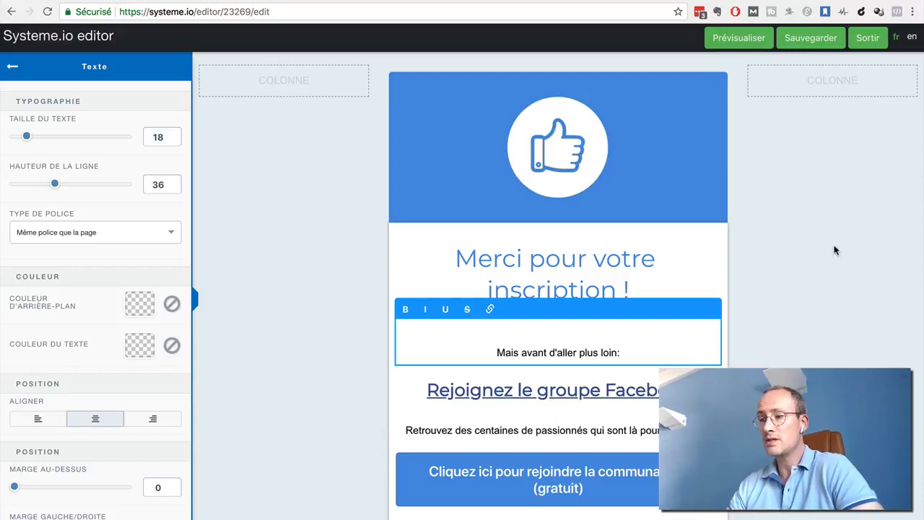
left_click(802, 228)
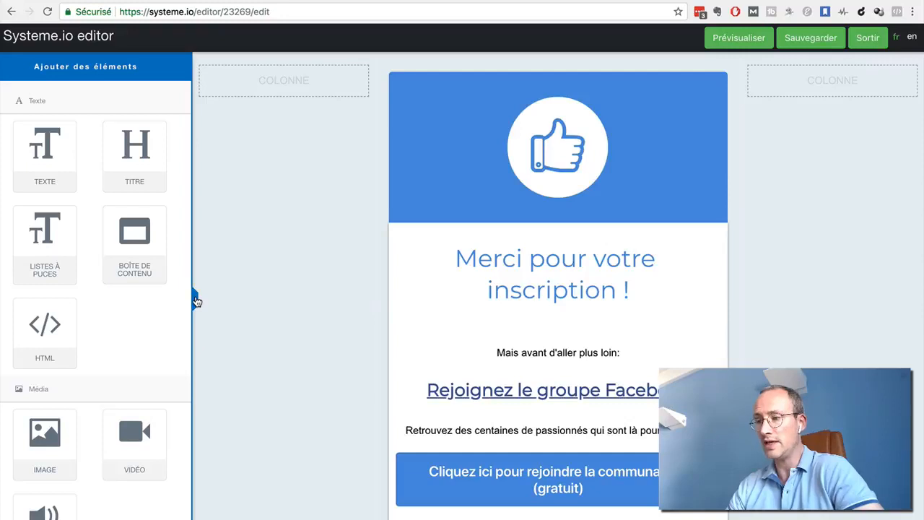
left_click(196, 301)
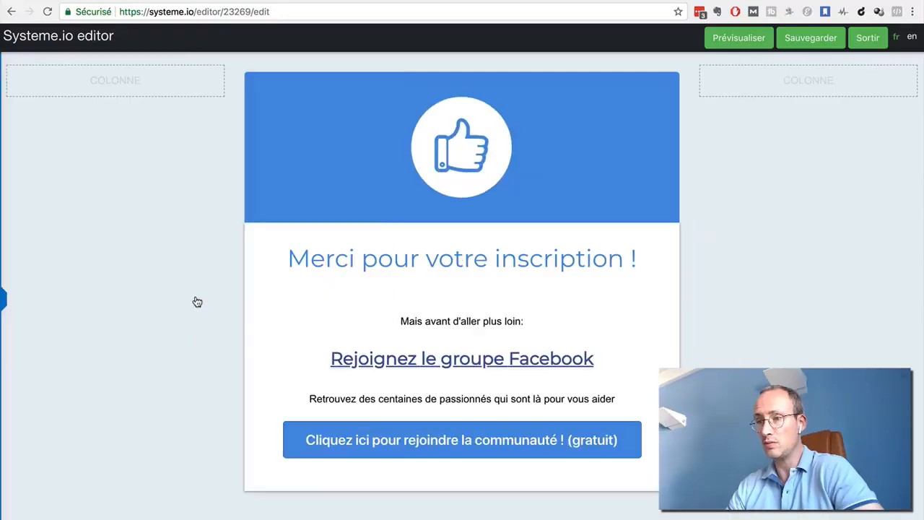
left_click(825, 37)
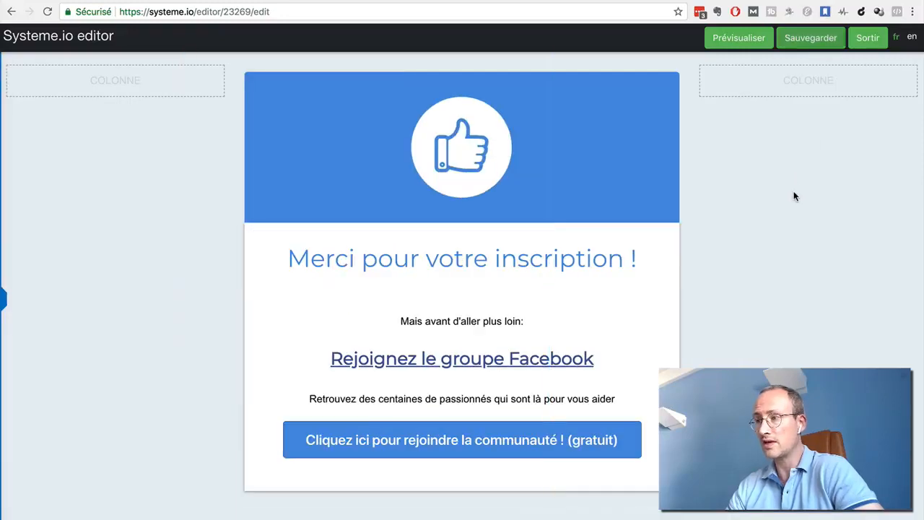
- Examine the elements that can be added to the page, including the column, section, form and social blocks
left_click(5, 300)
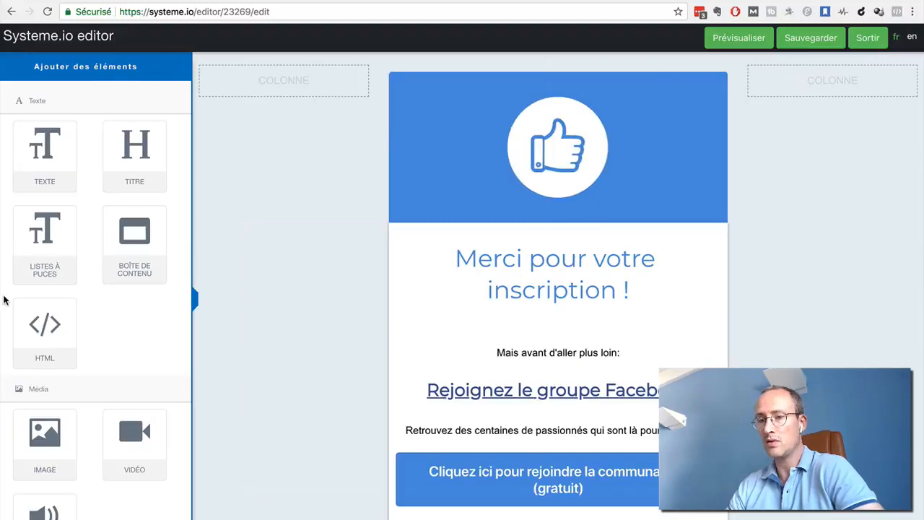
scroll(27, 274, "down", 8)
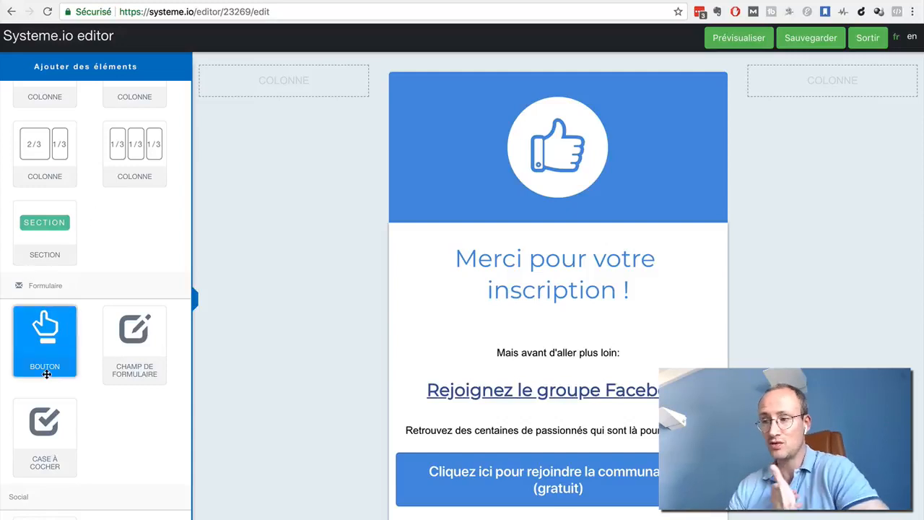
scroll(46, 374, "down", 2)
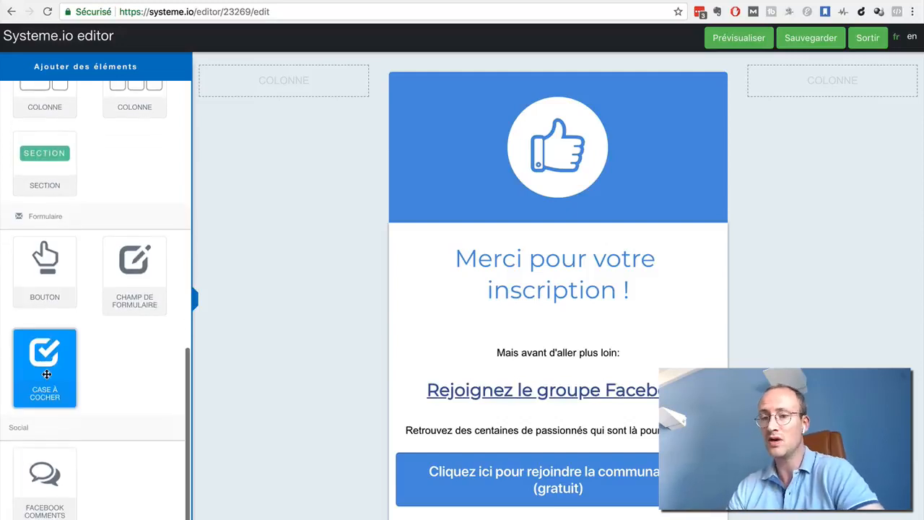
scroll(35, 195, "up", 7)
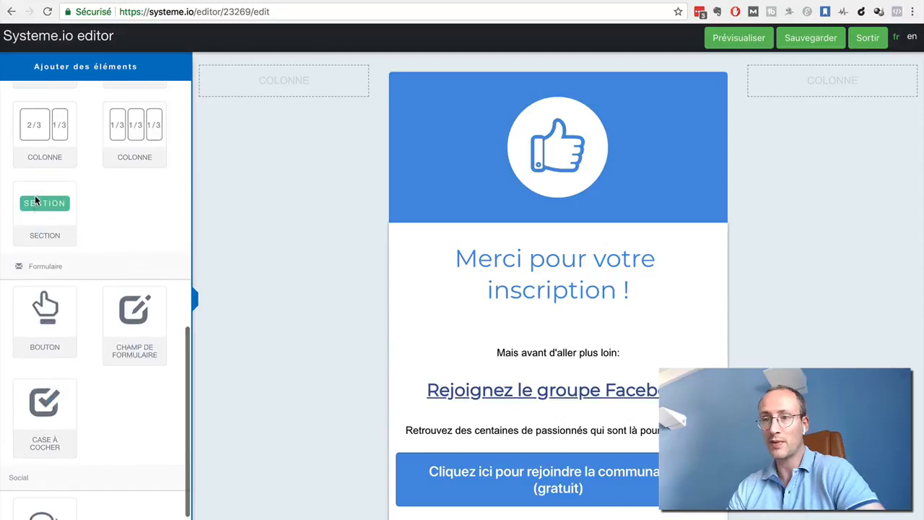
scroll(35, 194, "up", 10)
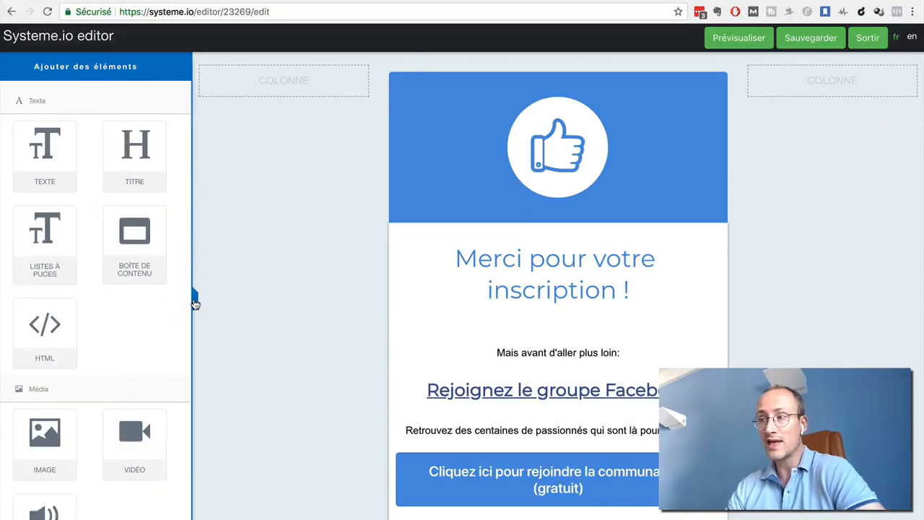
left_click(195, 300)
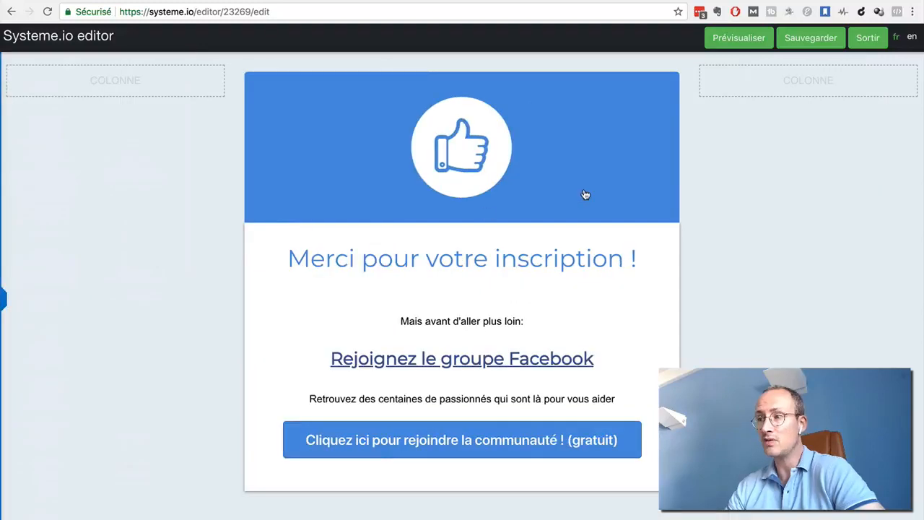
- Save the thank-you page and exit the editor to the funnel's settings
left_click(811, 38)
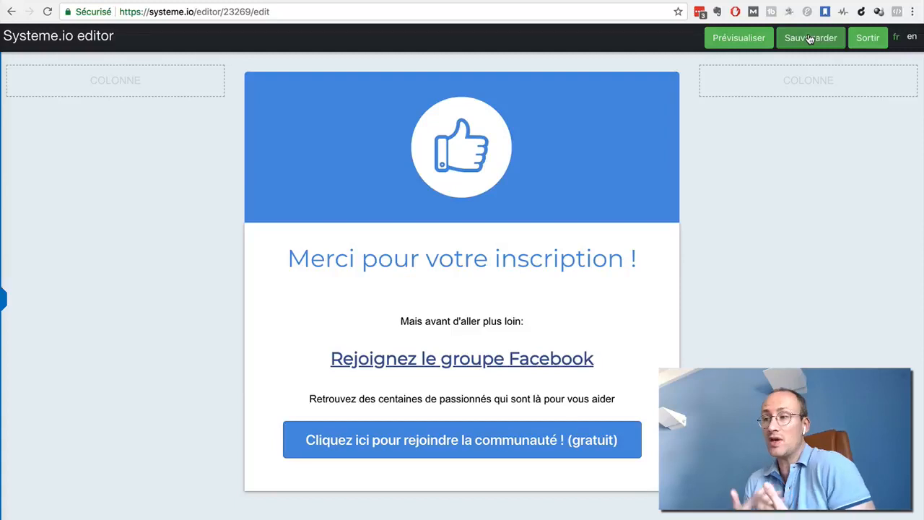
left_click(868, 37)
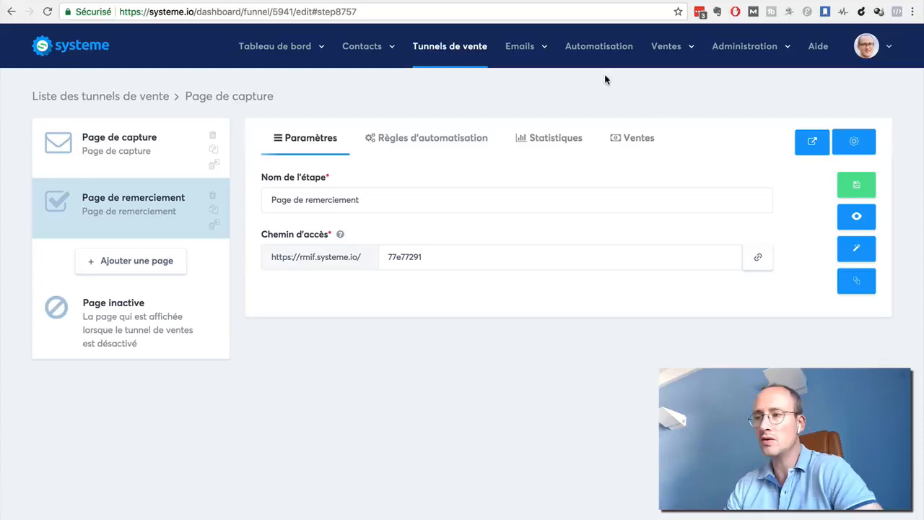
mouse_move(518, 48)
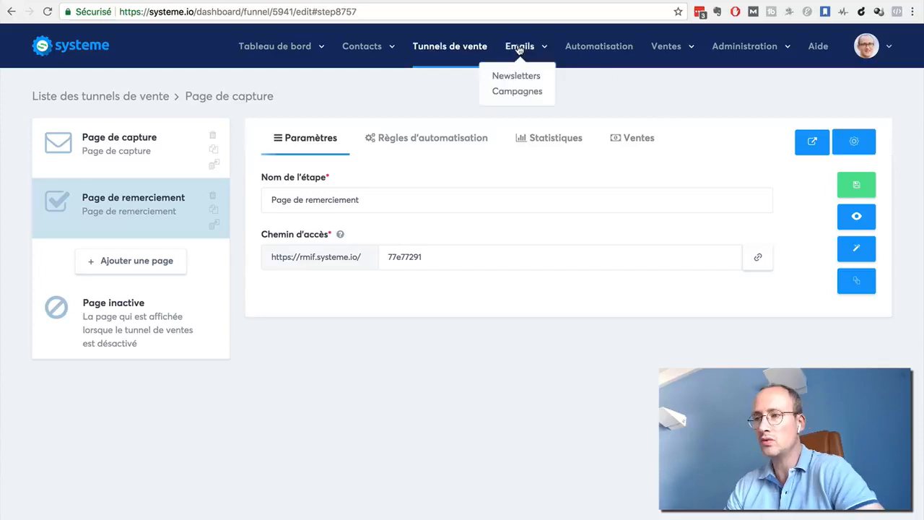
left_click(434, 47)
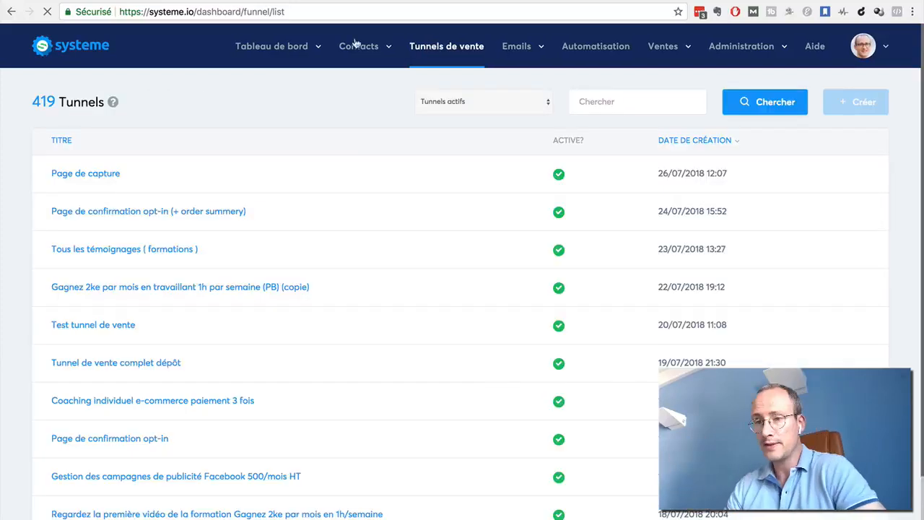
left_click(13, 12)
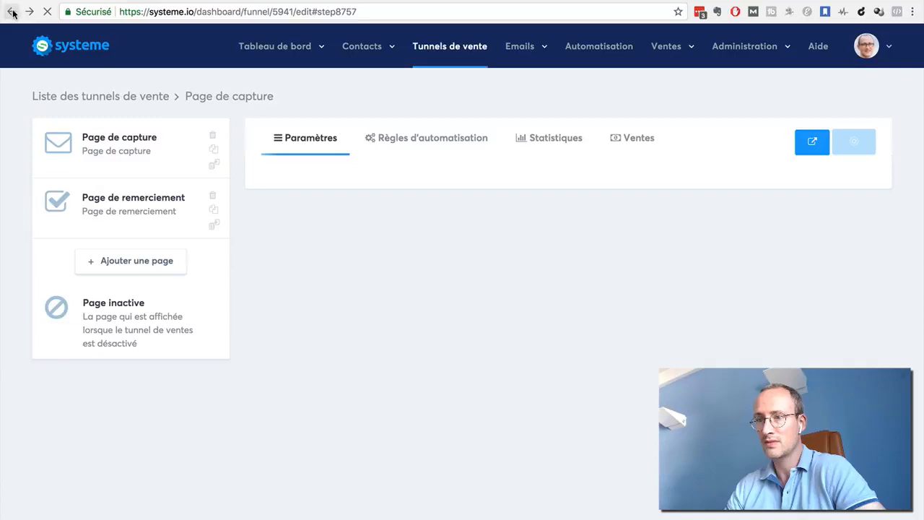
- Add a funnel step named "Page de vente" of the sales type "Page de vente" and open its template choices
left_click(116, 262)
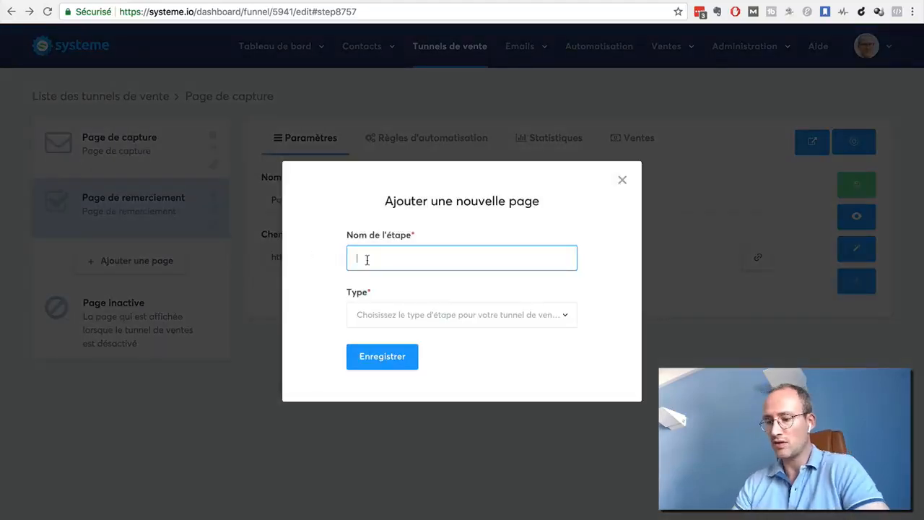
type("Page de vente")
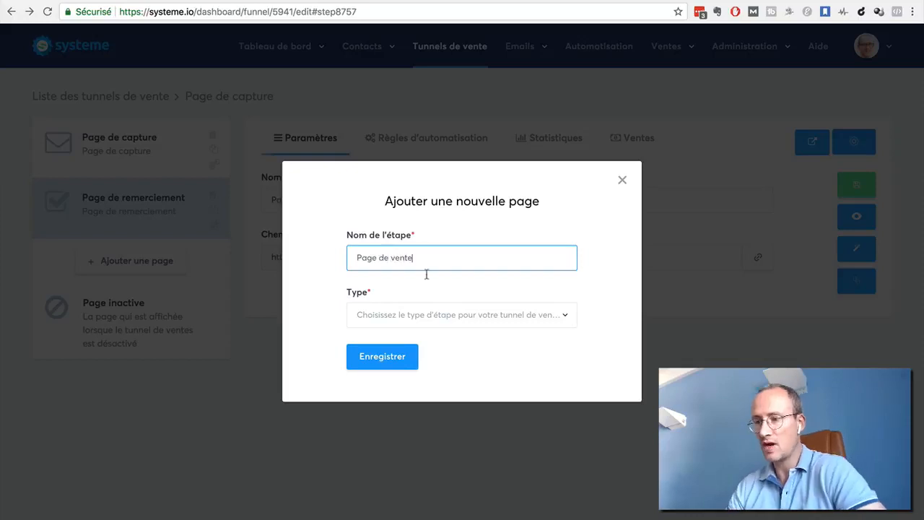
left_click(546, 318)
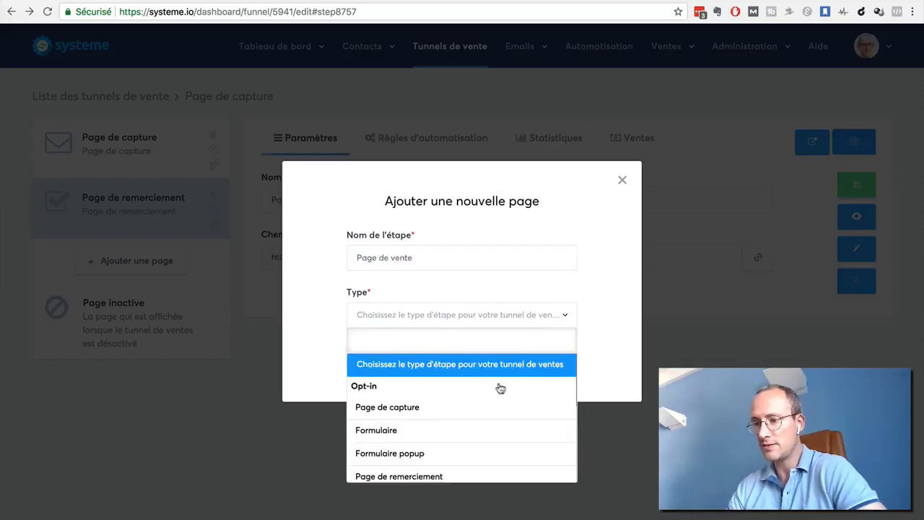
scroll(489, 407, "down", 2)
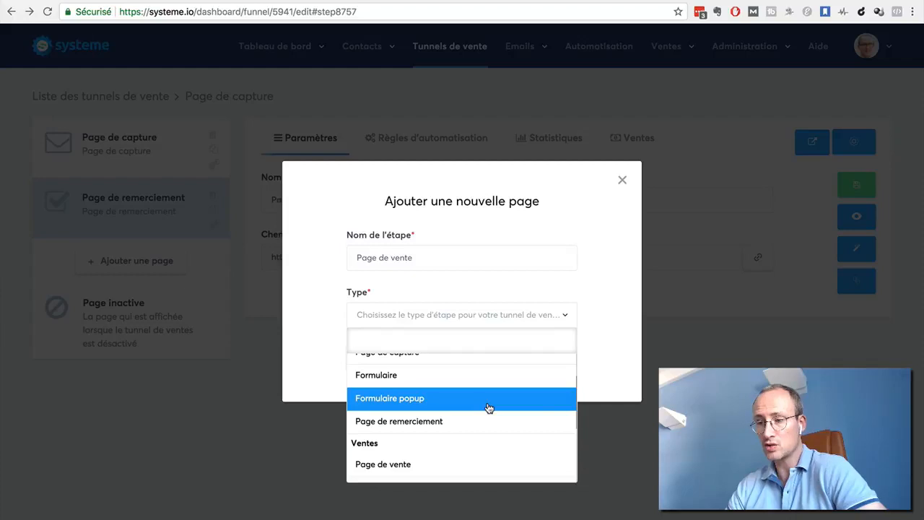
scroll(468, 431, "down", 1)
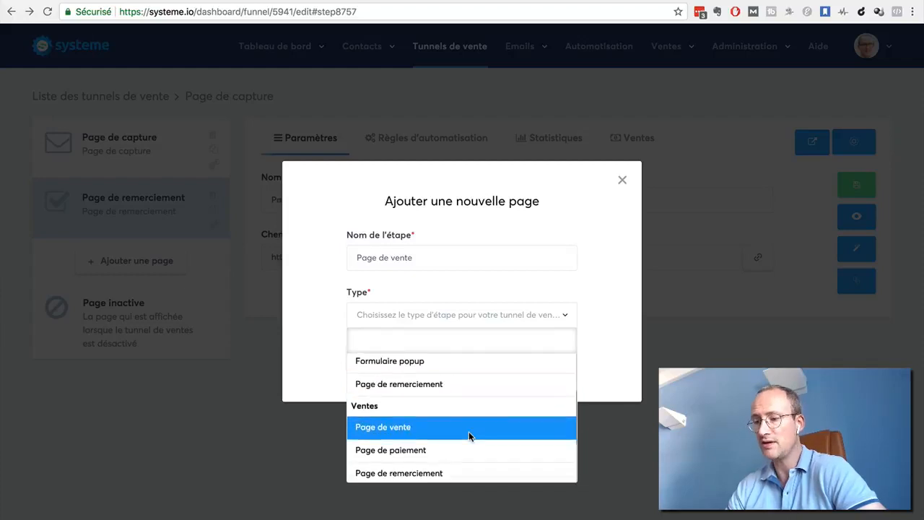
scroll(462, 426, "down", 2)
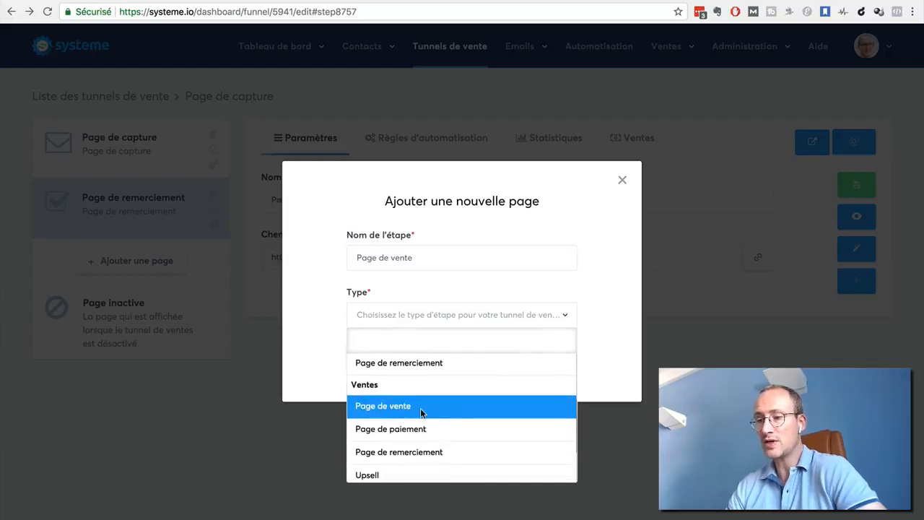
left_click(423, 407)
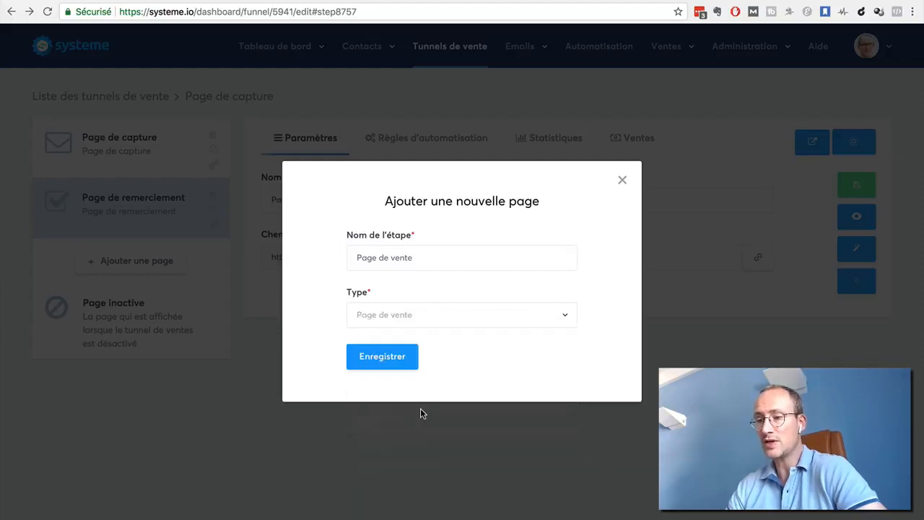
left_click(375, 358)
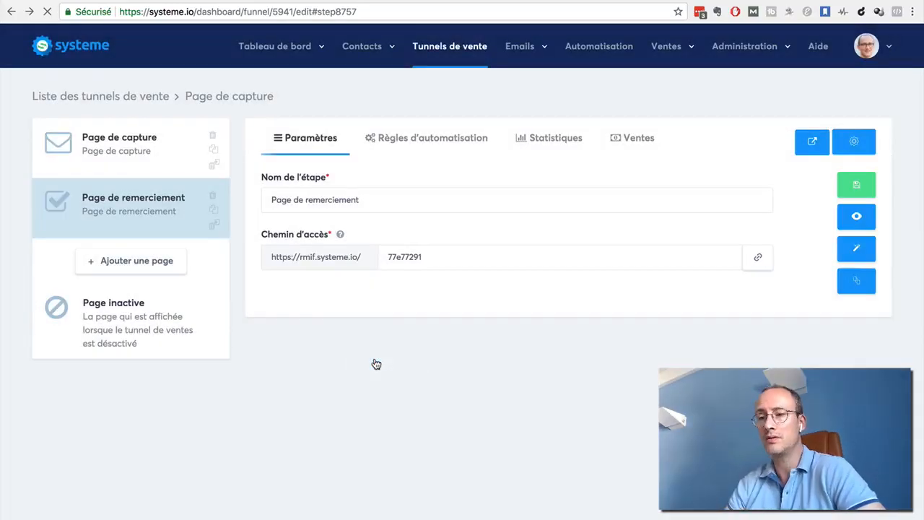
left_click(114, 265)
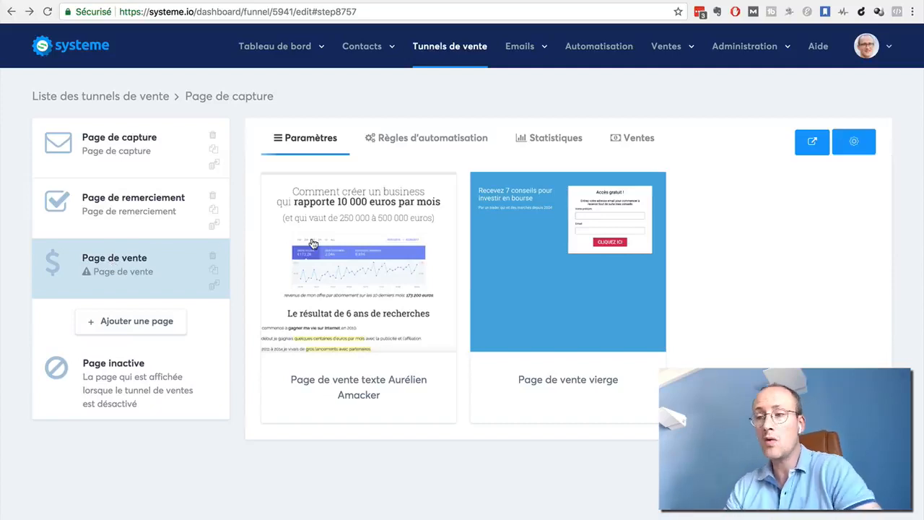
mouse_move(355, 242)
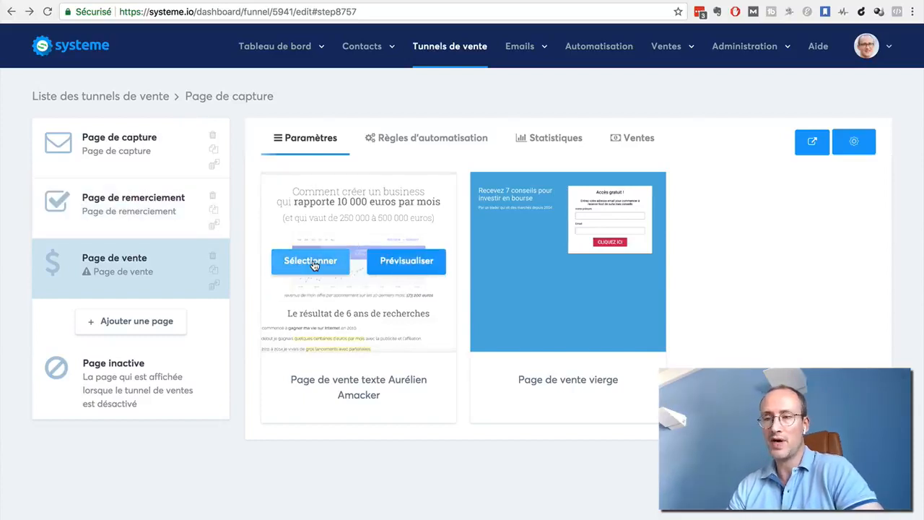
- Delete the "Page de remerciement" step from the funnel
left_click(213, 200)
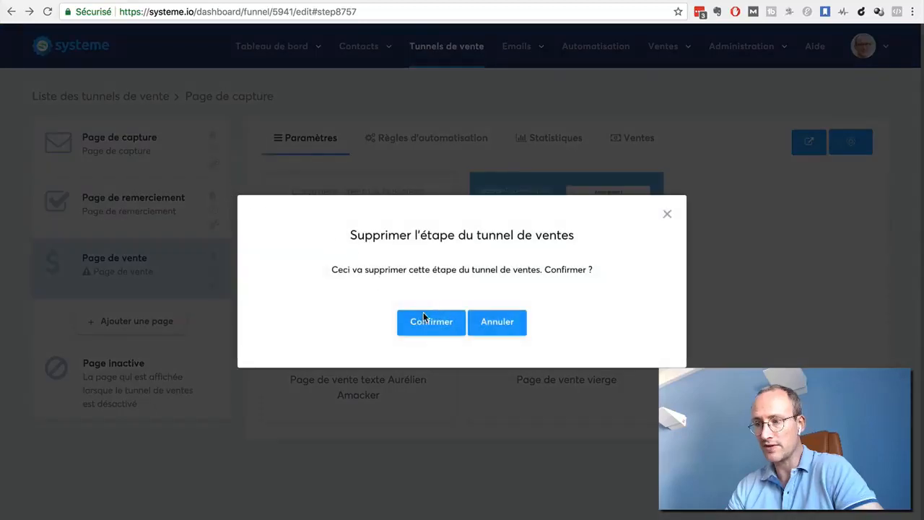
left_click(423, 322)
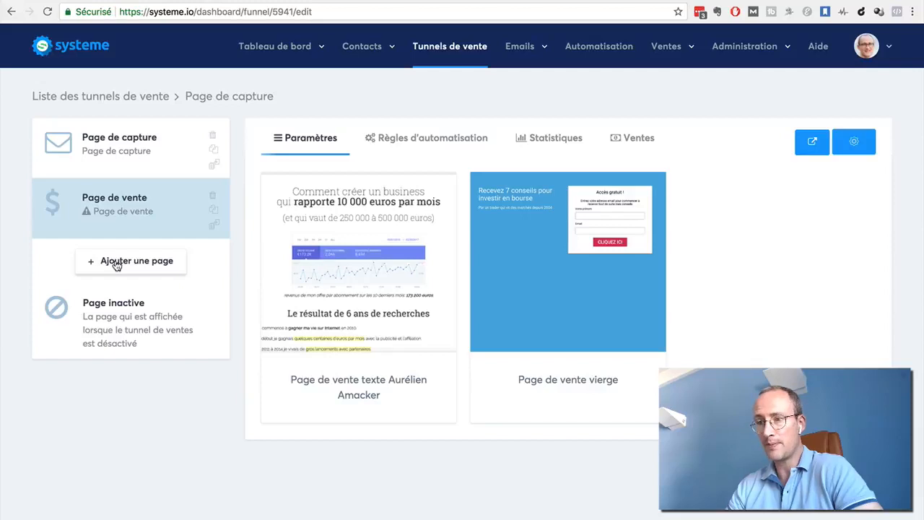
- Add a funnel step named "Page de paiement" of the type "Page de paiement"
left_click(115, 263)
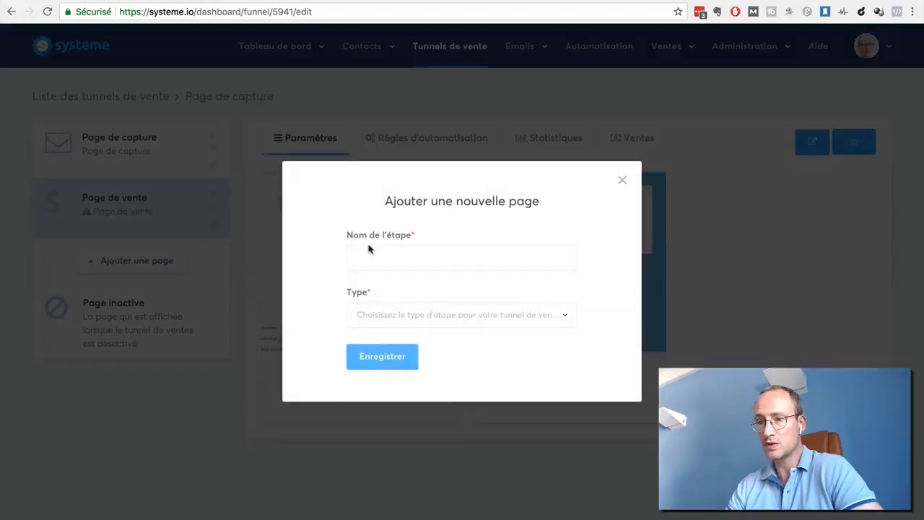
left_click(380, 257)
type("Page de ")
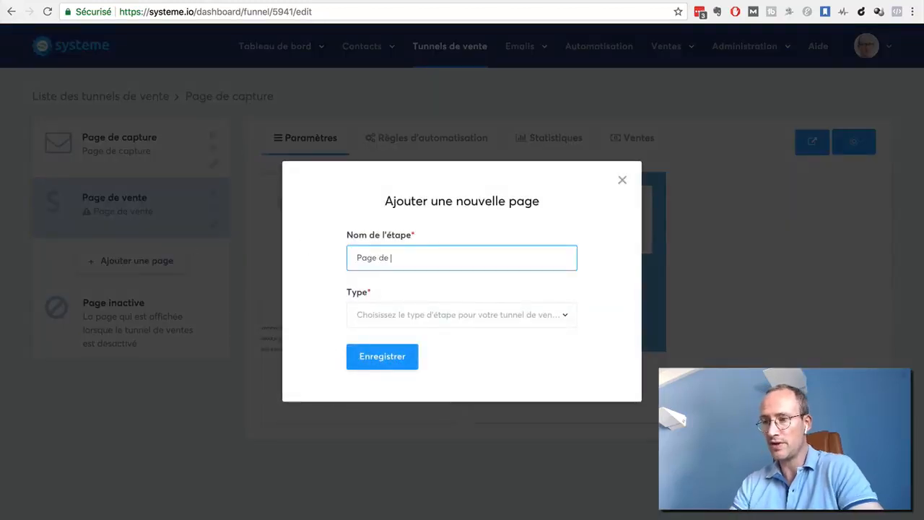
type("paiement")
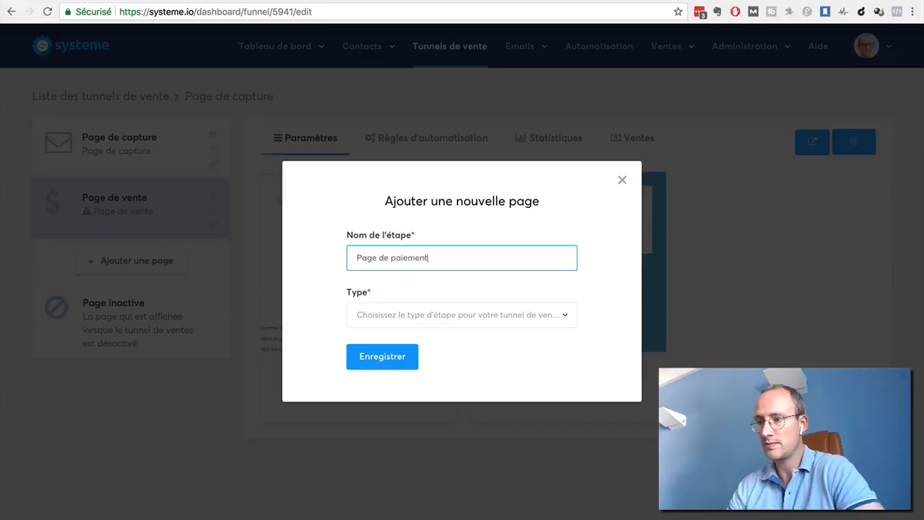
left_click(470, 317)
scroll(457, 394, "down", 5)
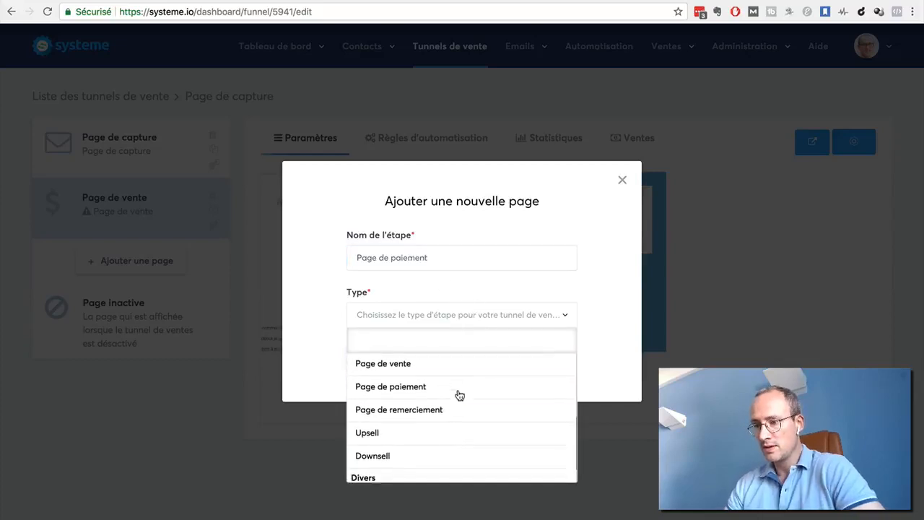
scroll(457, 394, "up", 1)
left_click(408, 399)
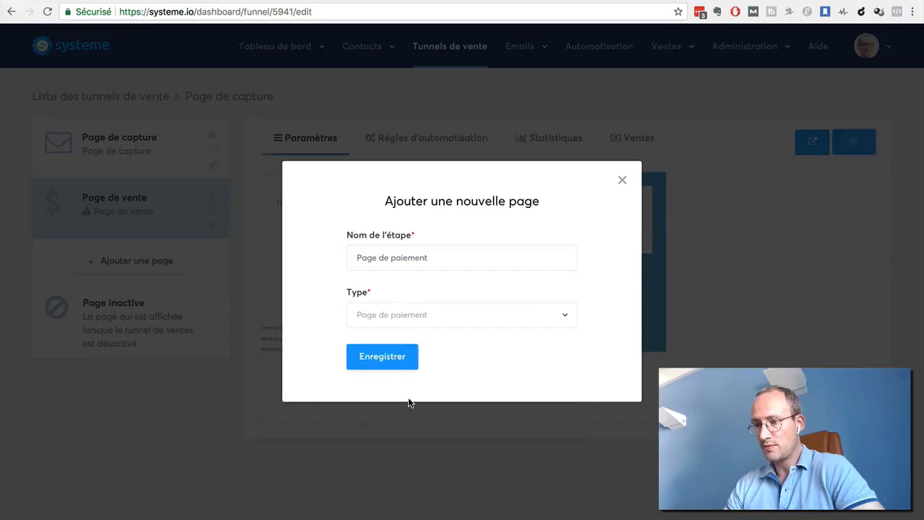
left_click(368, 357)
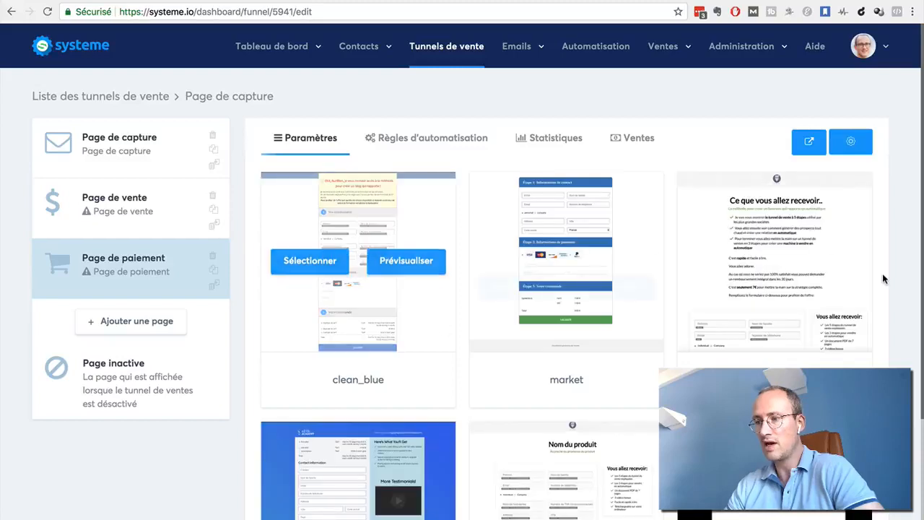
- Apply the "wildaudience" template to the "Page de paiement" step and save the step
scroll(881, 274, "down", 2)
scroll(882, 278, "down", 1)
scroll(882, 277, "up", 2)
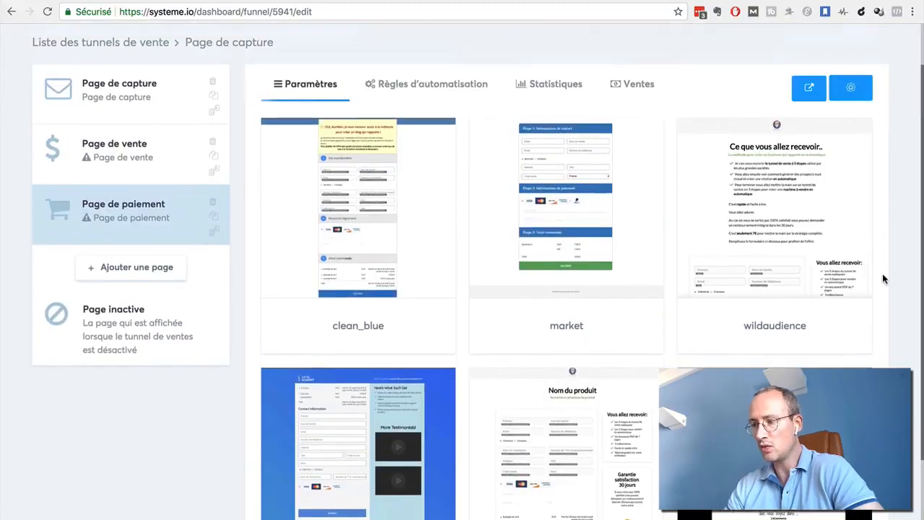
scroll(882, 278, "down", 3)
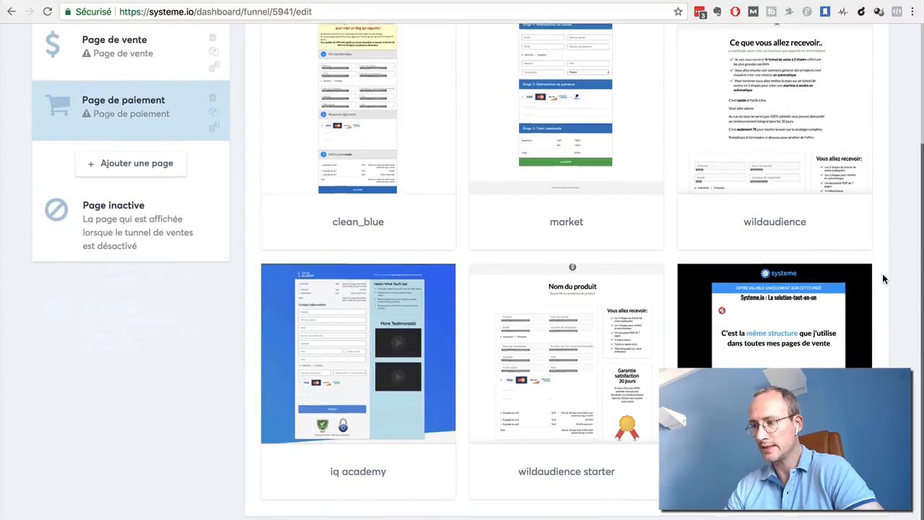
scroll(882, 279, "up", 3)
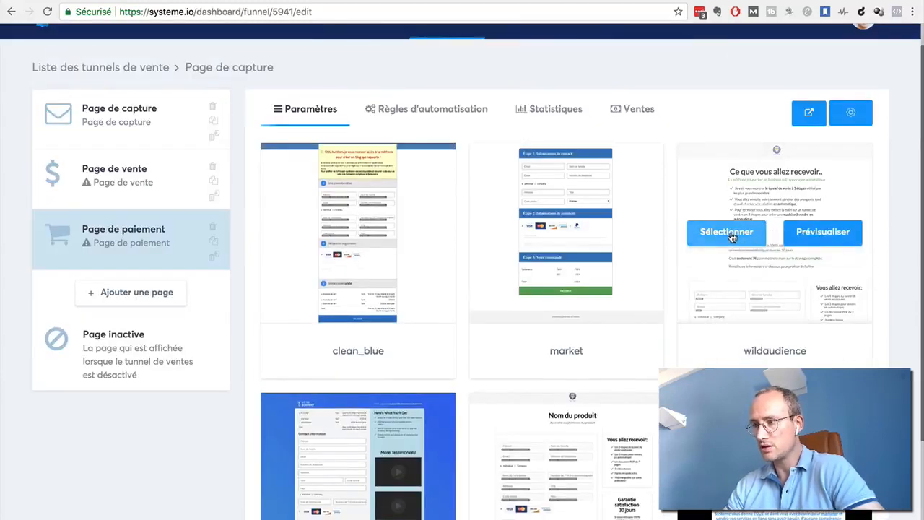
left_click(731, 235)
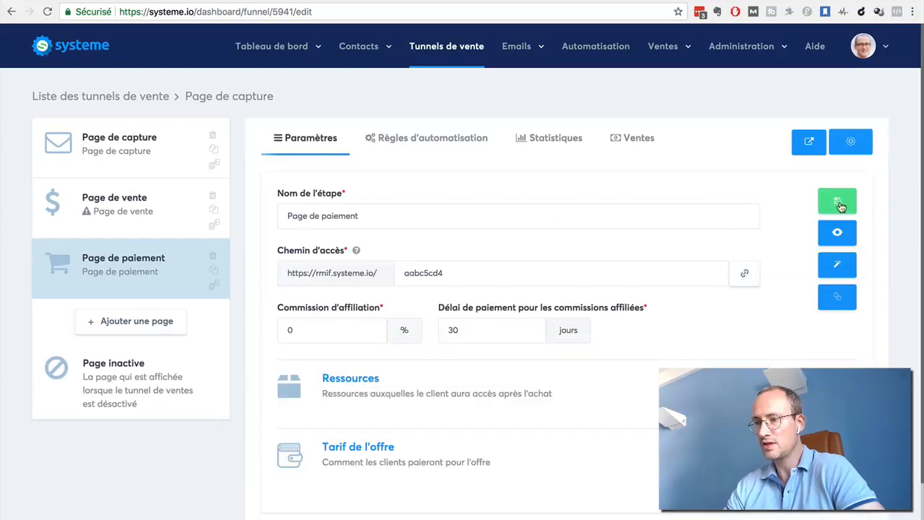
left_click(838, 202)
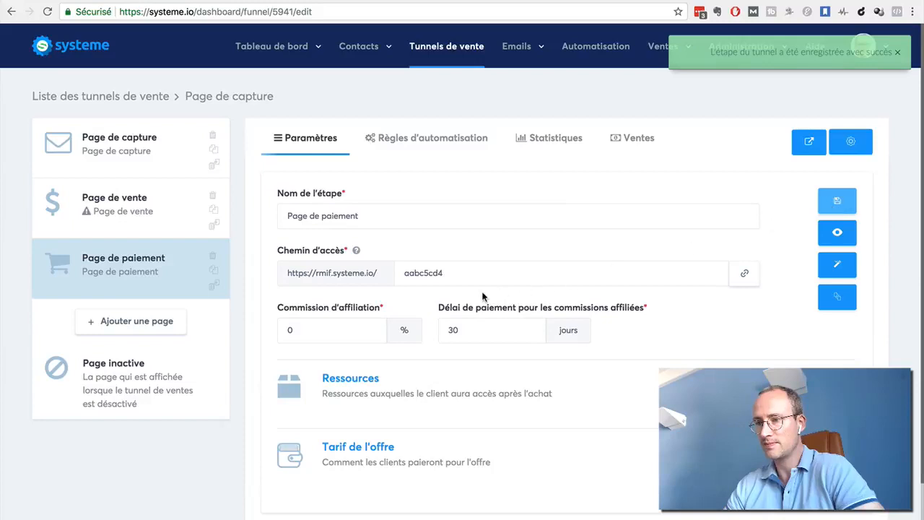
- Add a funnel step named "Merci" of the sales type "Page de remerciement"
left_click(122, 325)
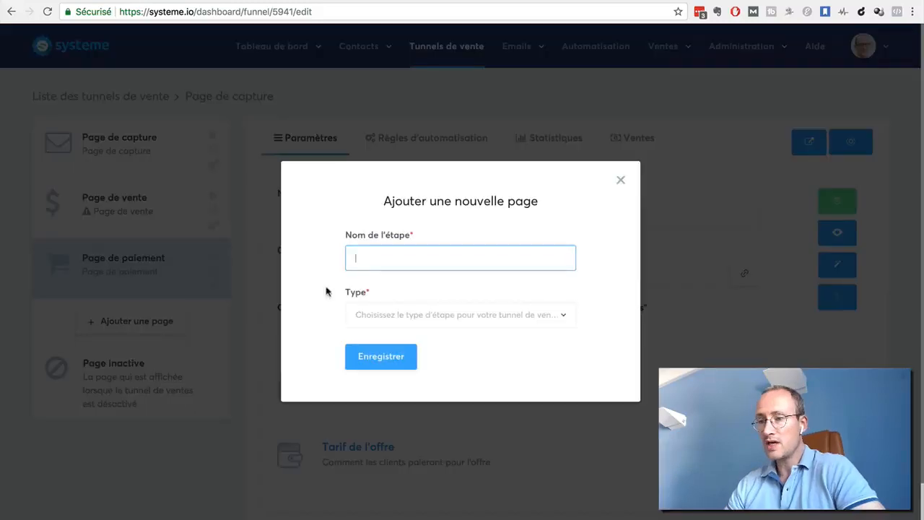
type("Merci")
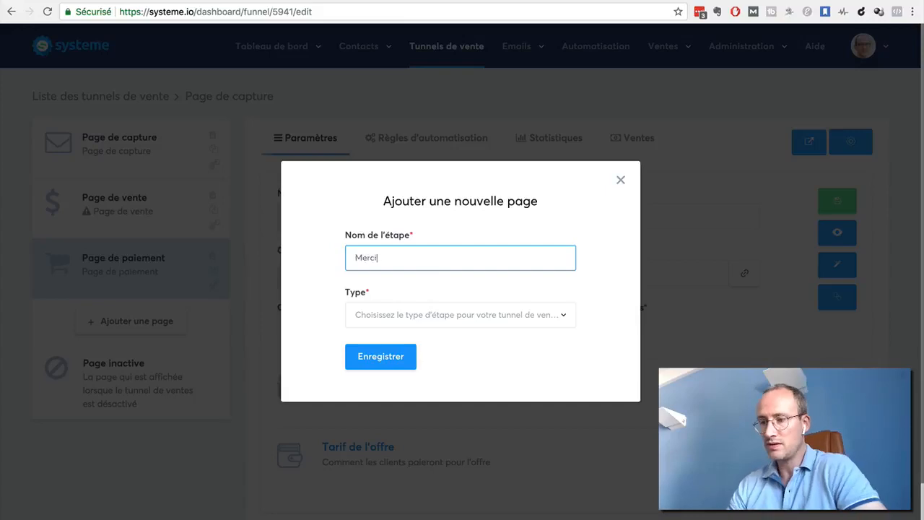
left_click(498, 319)
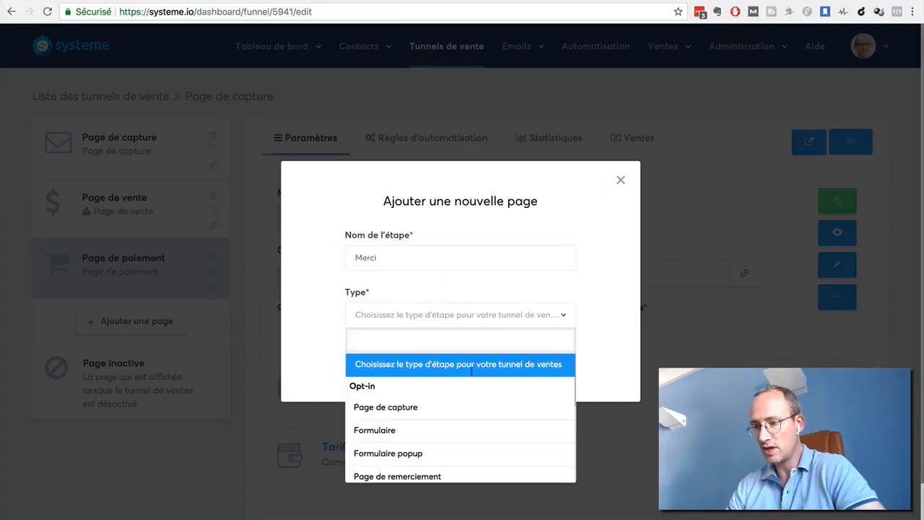
scroll(467, 383, "down", 3)
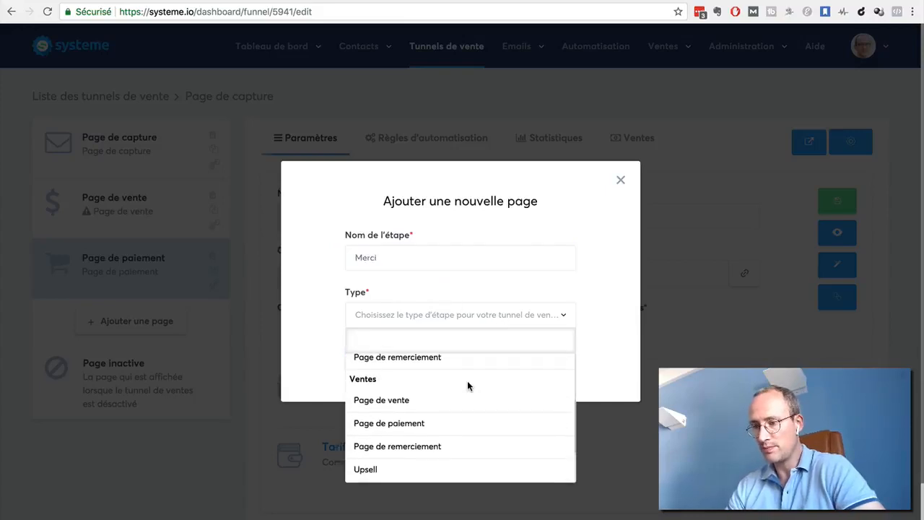
scroll(467, 386, "down", 2)
left_click(416, 410)
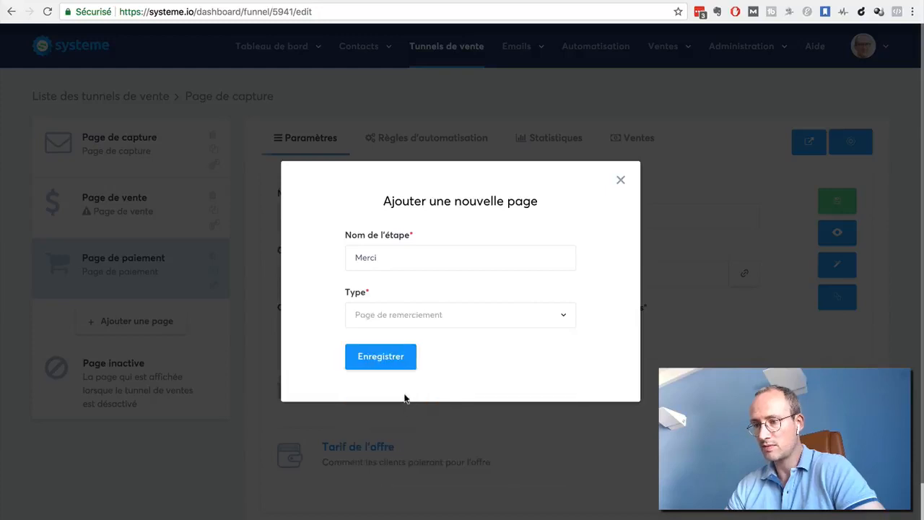
left_click(372, 362)
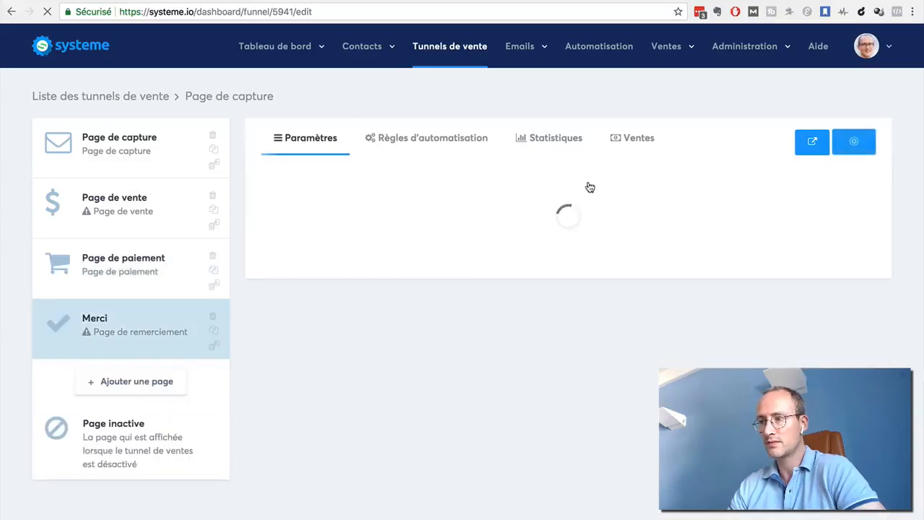
- Apply the "Page de remerciement avec récapitulatif de commande" template to the "Merci" step and save the step
mouse_move(549, 176)
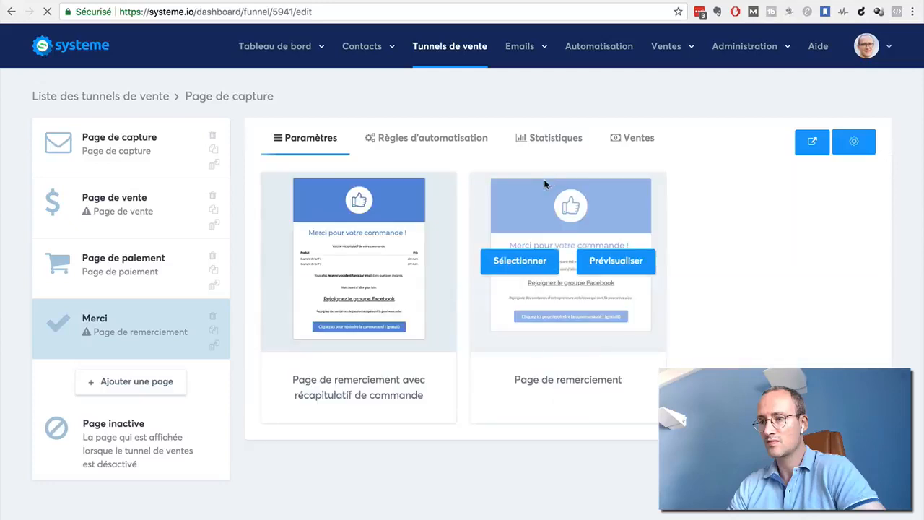
left_click(311, 264)
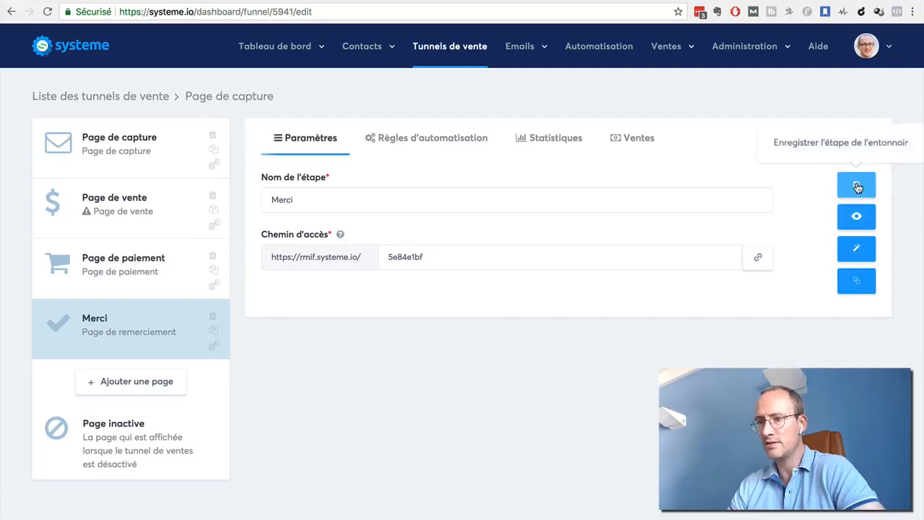
left_click(857, 188)
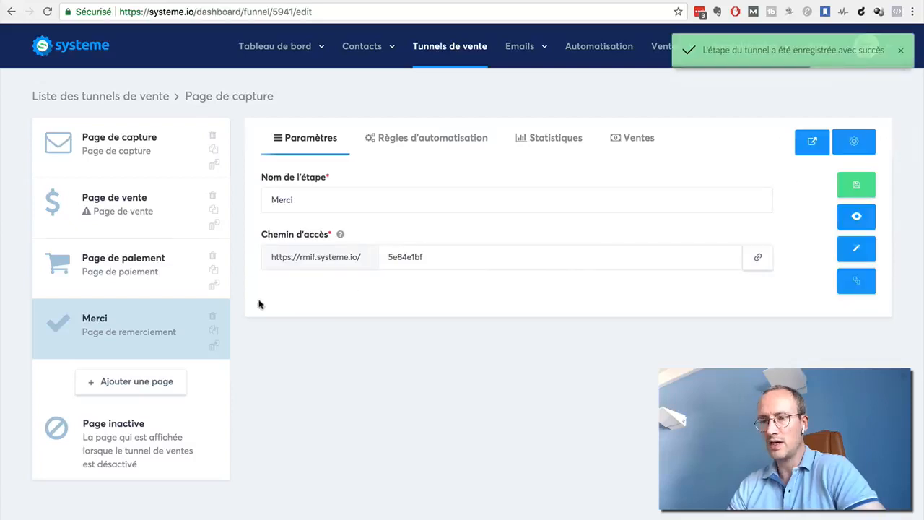
- Add a funnel step named "Upsell 1" of the type "Upsell" and apply the "upsell" template to it
left_click(113, 380)
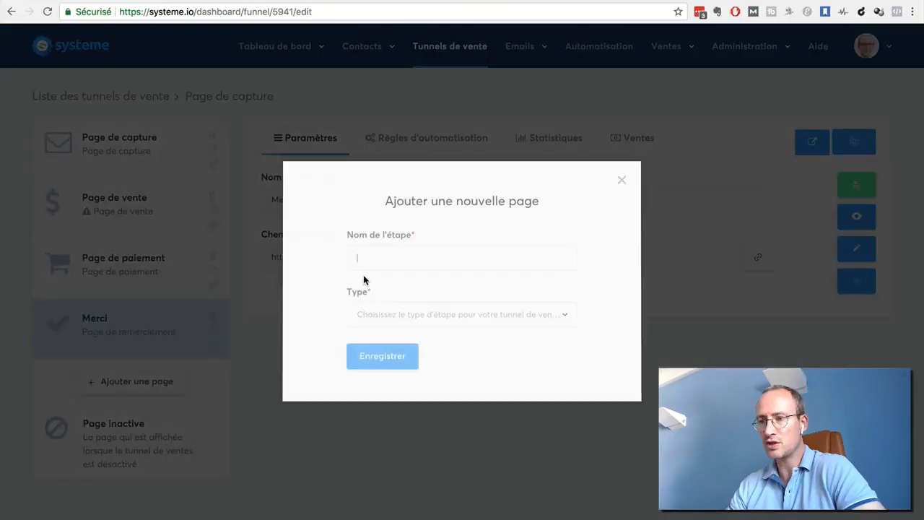
type("Upsell 1")
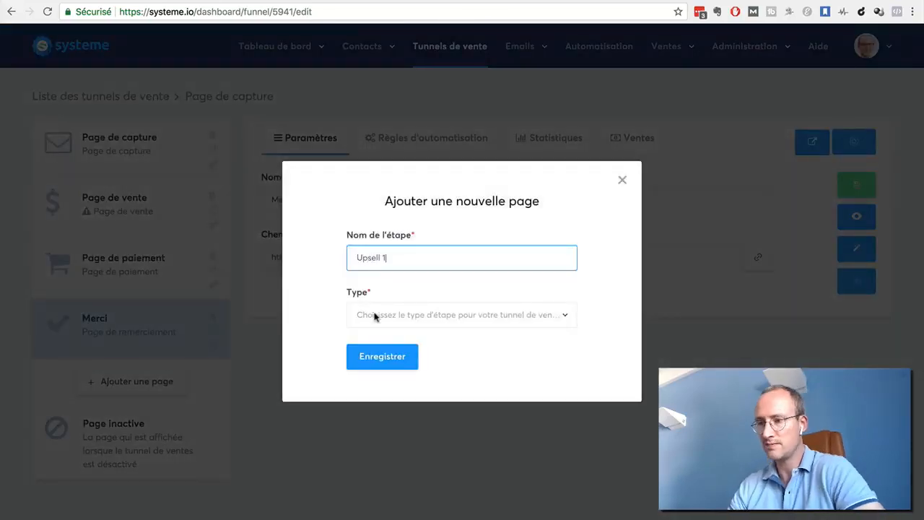
left_click(460, 319)
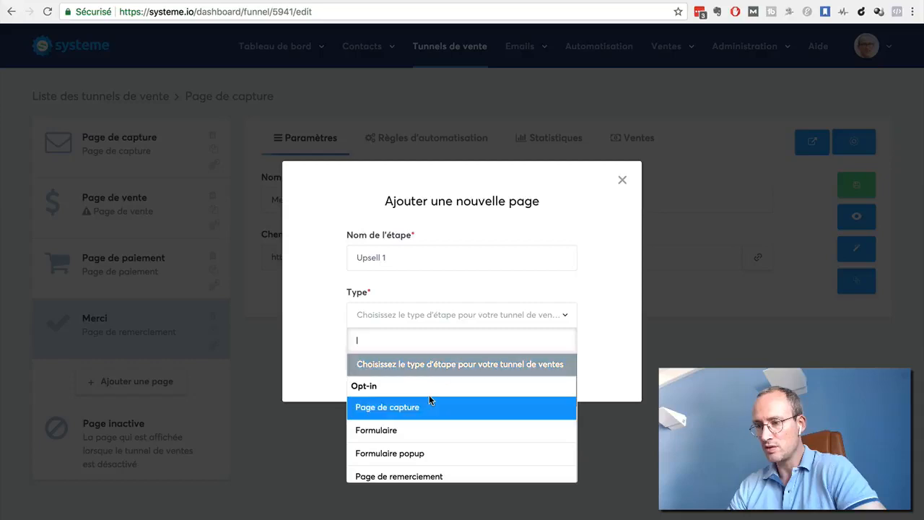
scroll(429, 399, "down", 5)
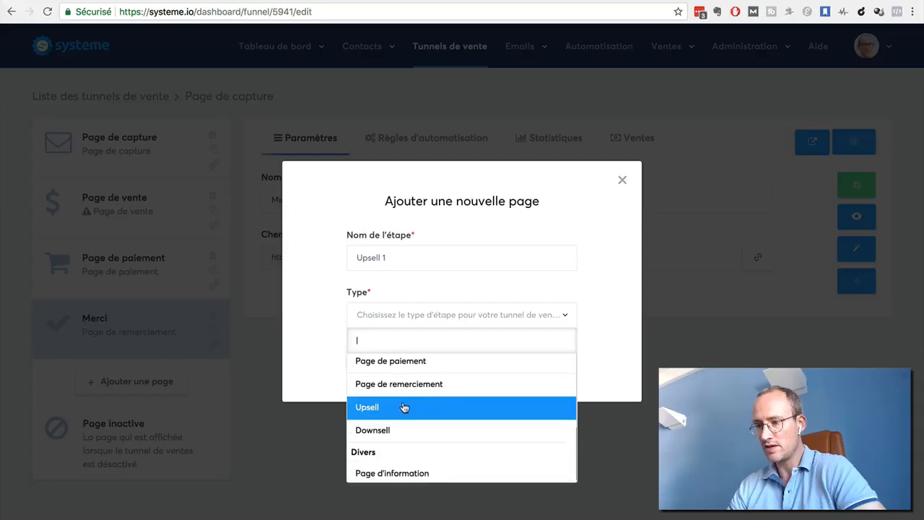
left_click(405, 408)
left_click(371, 358)
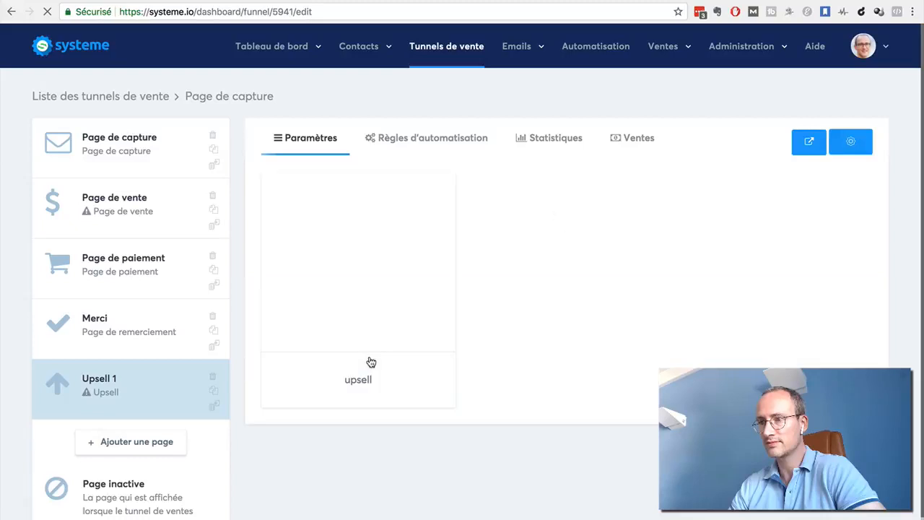
mouse_move(340, 252)
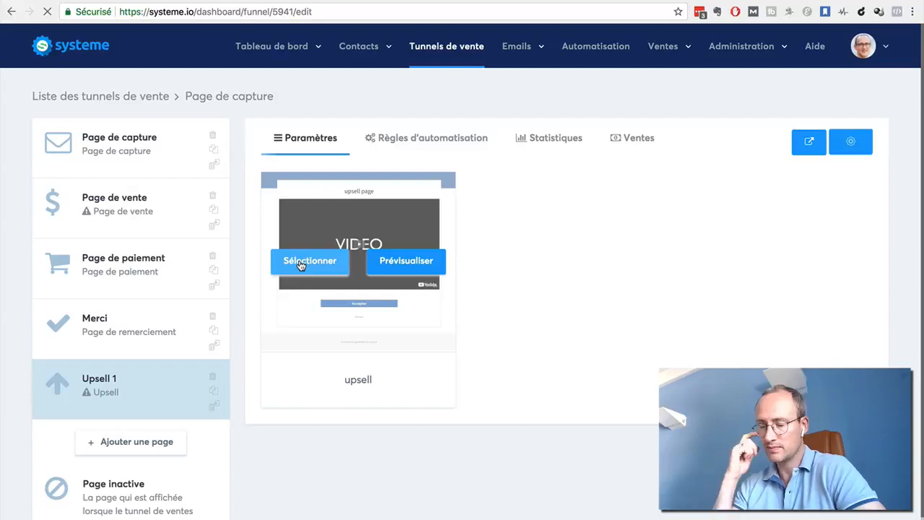
left_click(301, 266)
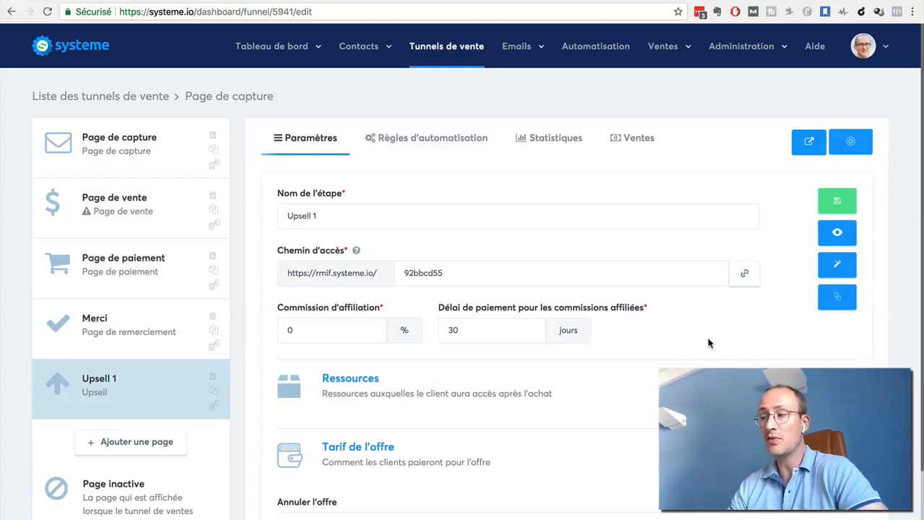
- Preview the "Upsell 1" page, examine its video and its accept and refuse options, and return to the funnel's settings
left_click(837, 240)
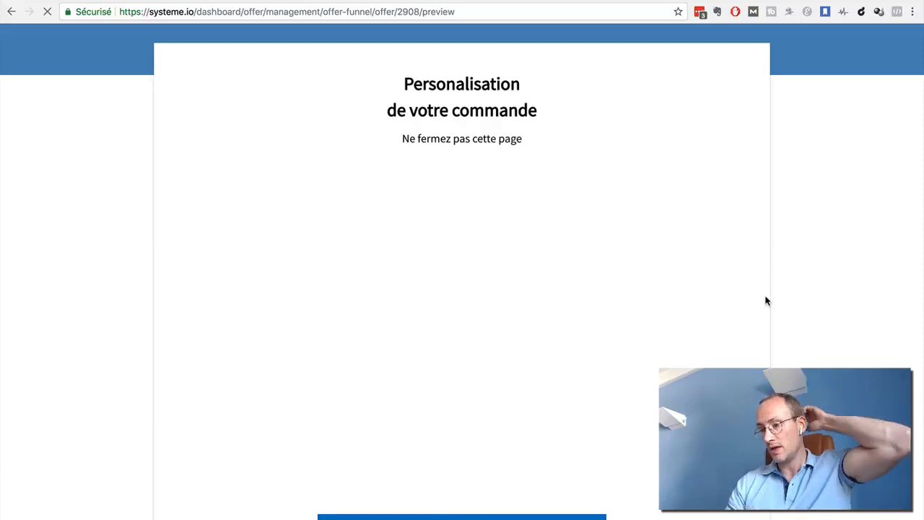
scroll(766, 301, "down", 3)
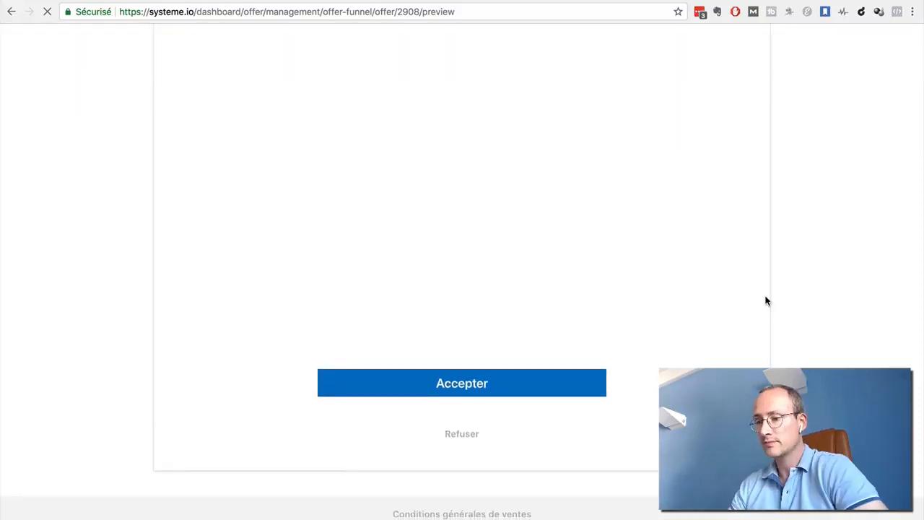
scroll(766, 301, "up", 1)
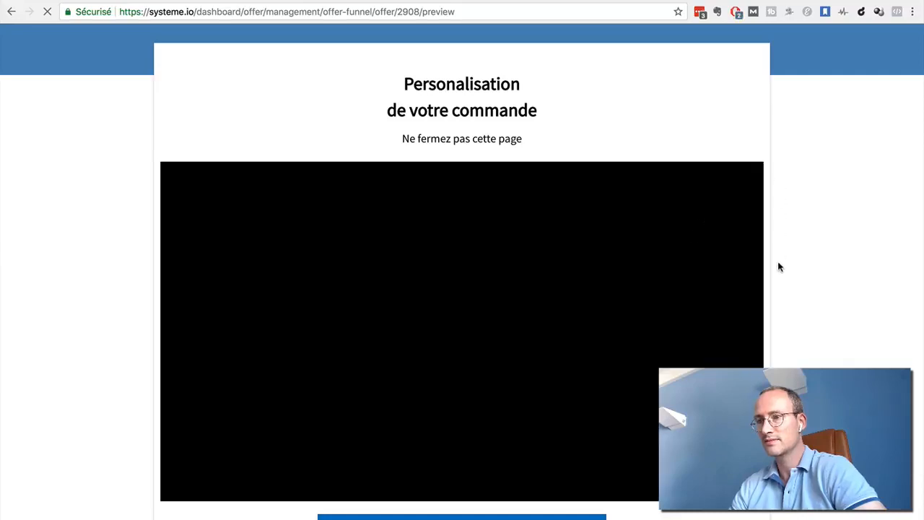
scroll(778, 267, "down", 2)
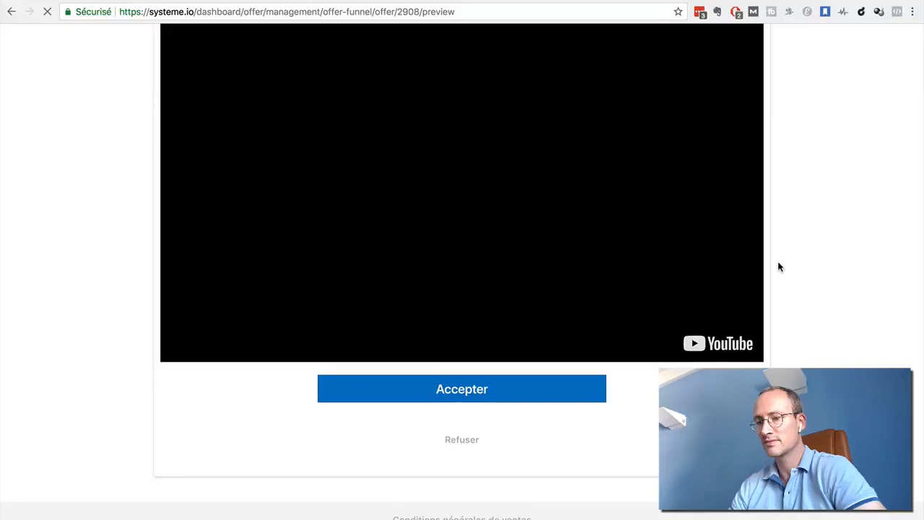
scroll(778, 267, "up", 2)
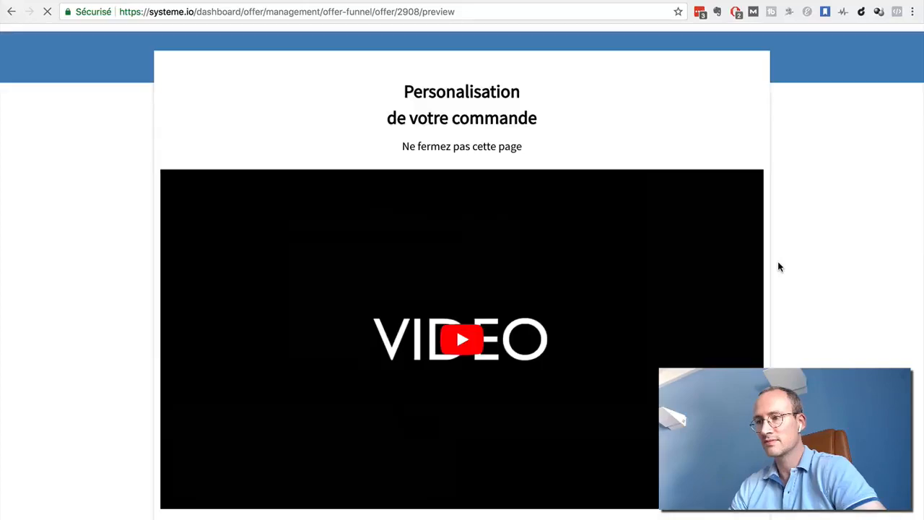
scroll(778, 267, "down", 2)
scroll(778, 267, "up", 2)
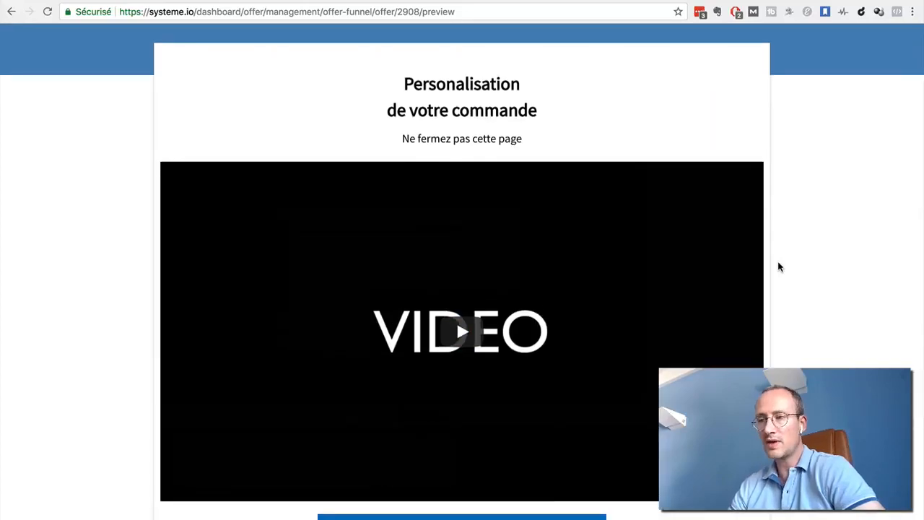
scroll(778, 267, "down", 2)
scroll(778, 267, "up", 2)
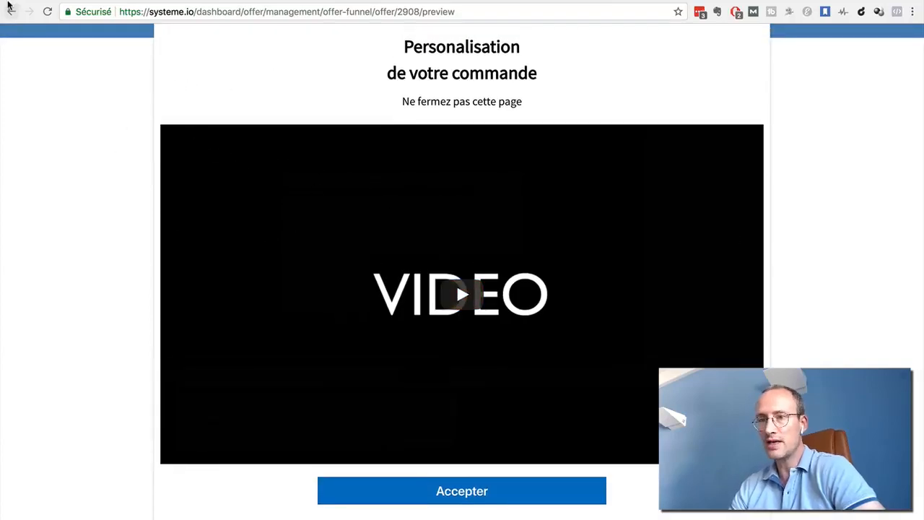
left_click(11, 12)
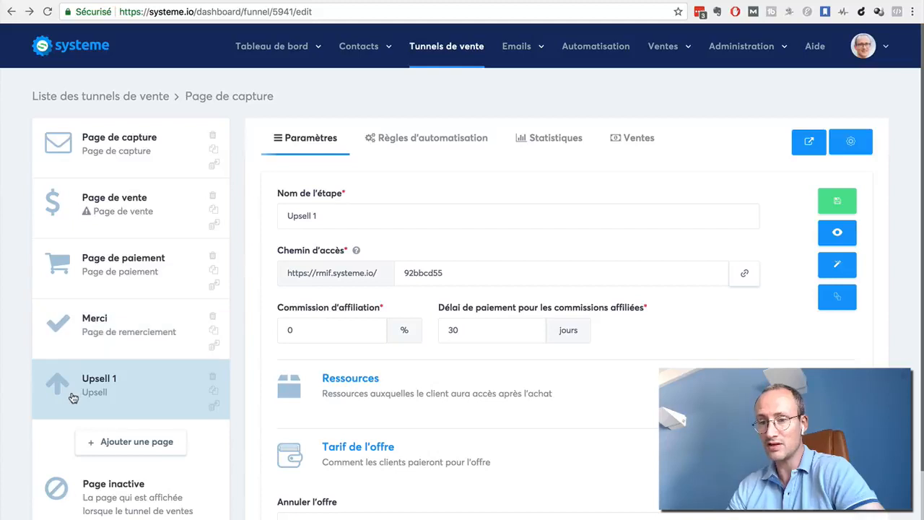
- Move the "Upsell 1" step ahead of the "Merci" step, directly after "Page de paiement"
left_click_drag(72, 396, 78, 326)
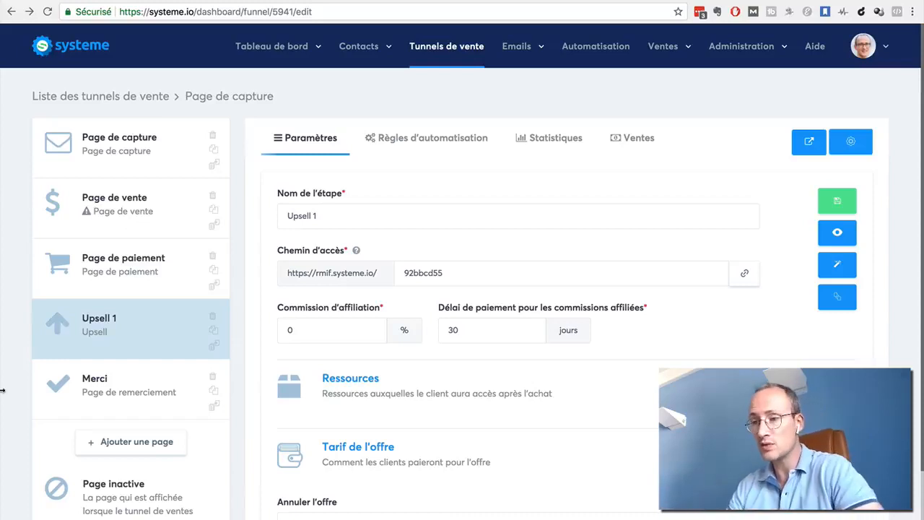
scroll(549, 314, "down", 2)
scroll(534, 216, "up", 2)
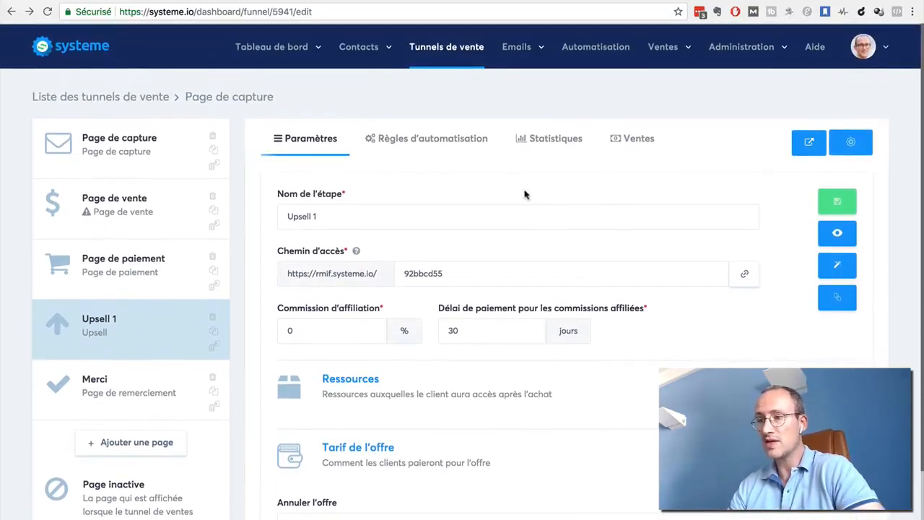
- Review the funnel's statistics, sales list and automation rules
left_click(546, 145)
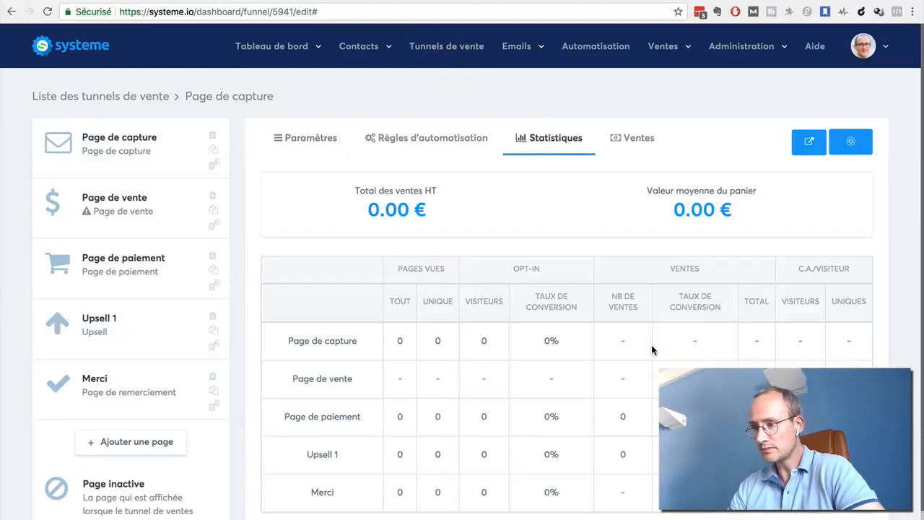
left_click(634, 139)
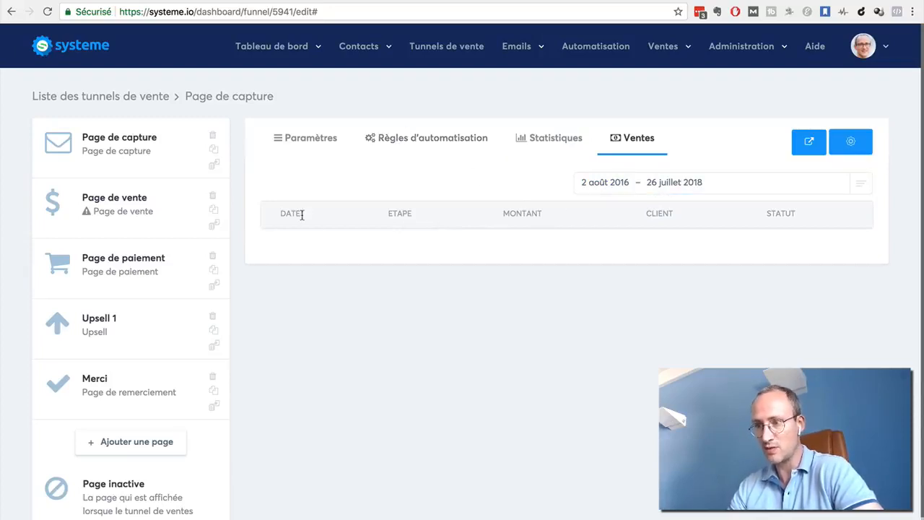
left_click(544, 143)
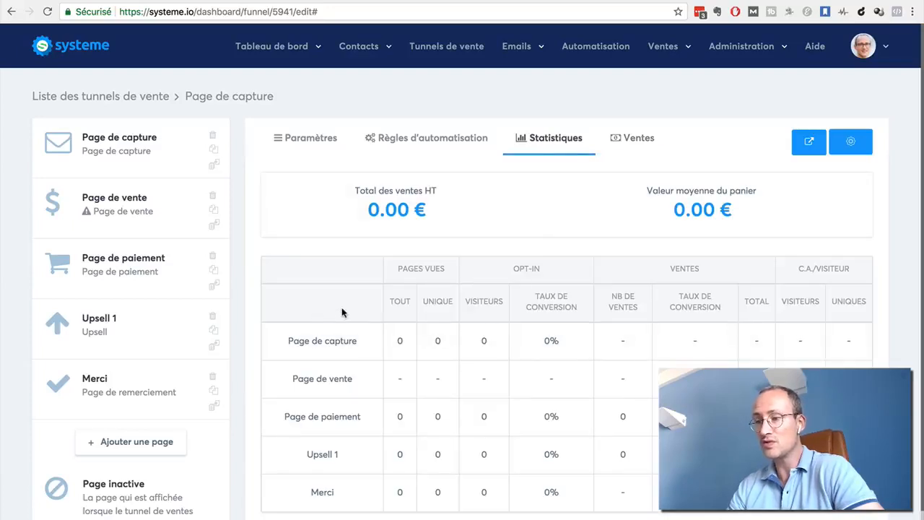
left_click(630, 148)
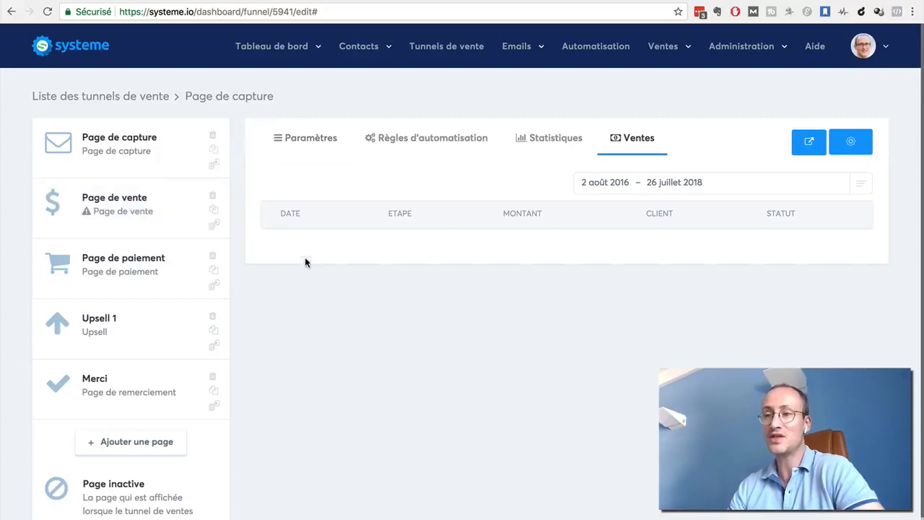
left_click(398, 140)
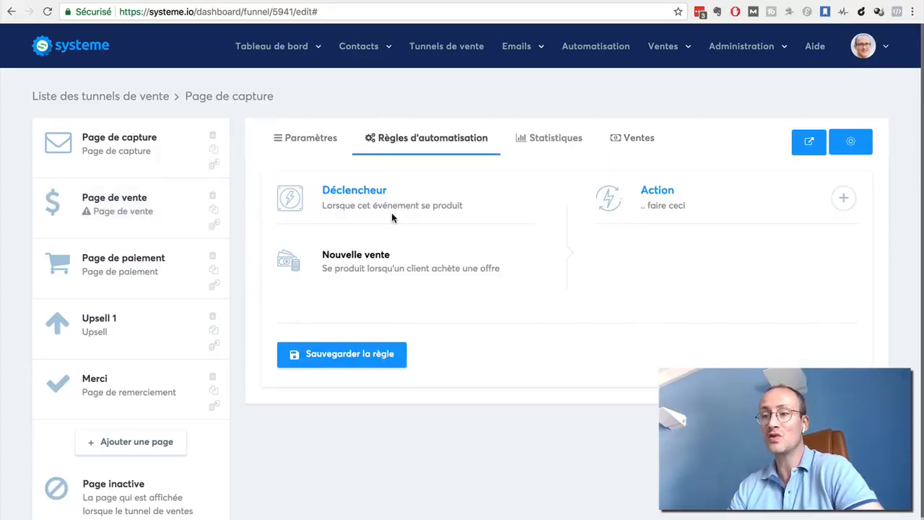
left_click(749, 54)
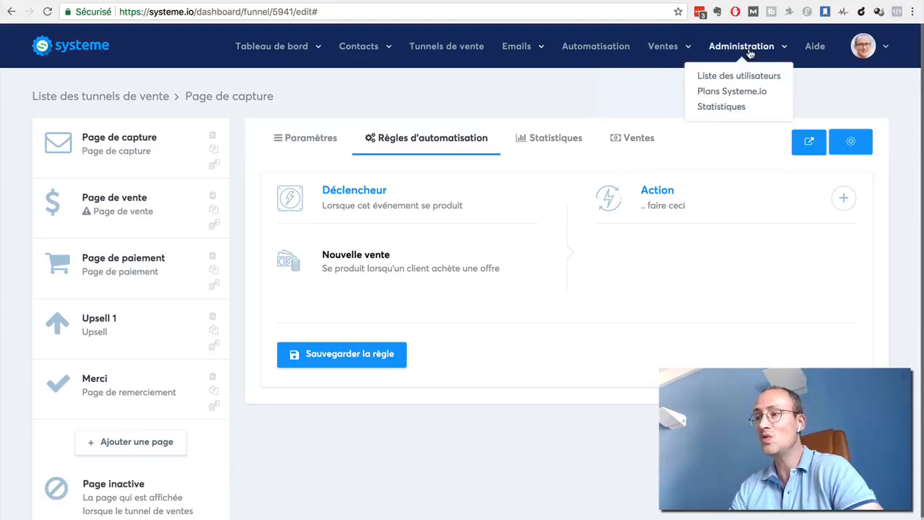